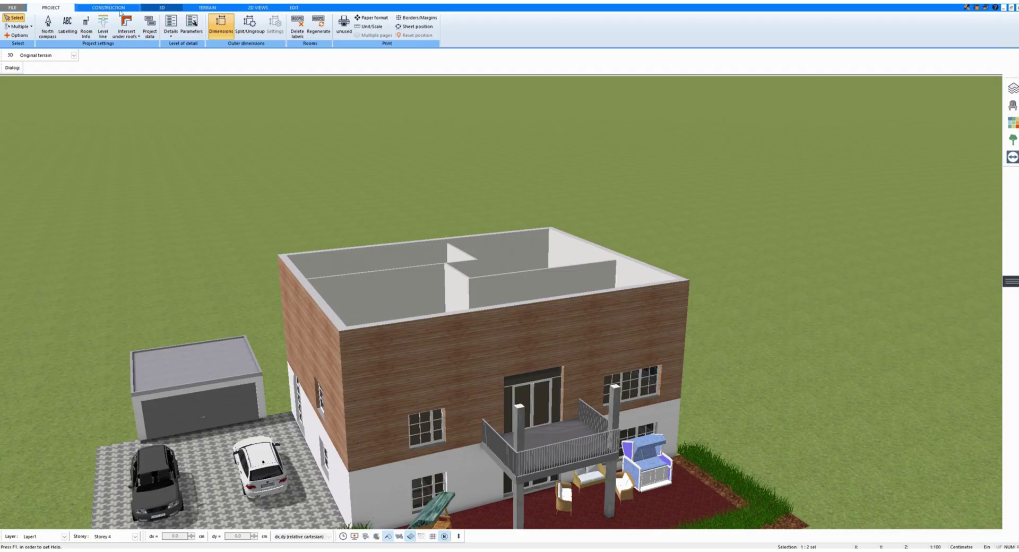
Show the storey and layer overviews and bring the house's 2D construction plan into view.
left_click(1013, 90)
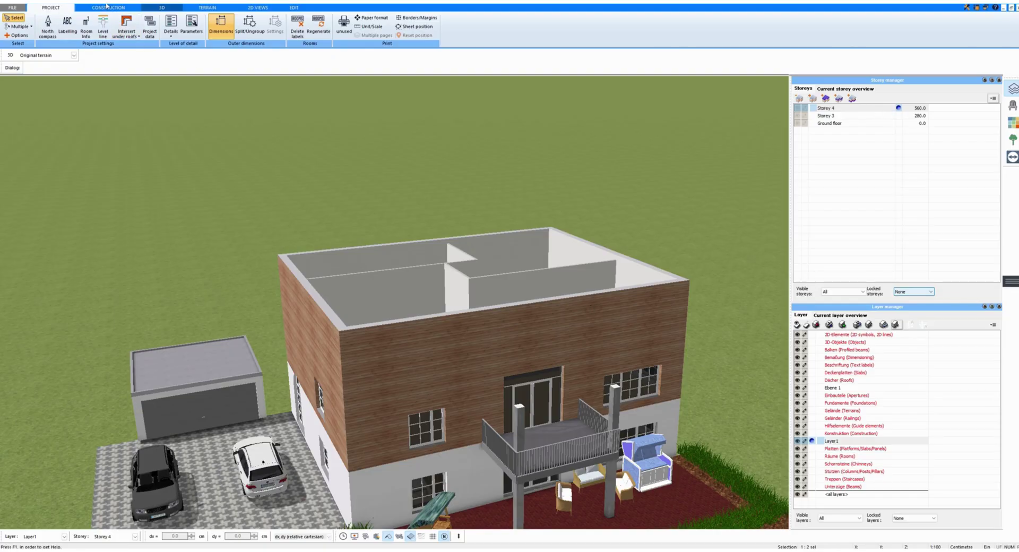
left_click(106, 8)
scroll(220, 183, "down", 3)
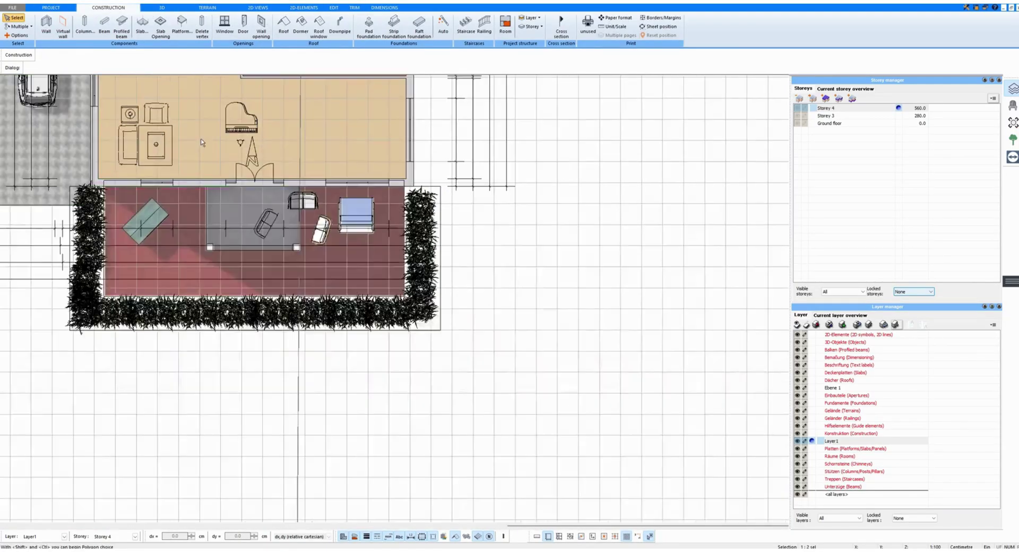
middle_click_drag(246, 202, 353, 335)
Draw a polygon roof along the house's outer wall corners, including the projection over the balcony.
left_click(284, 32)
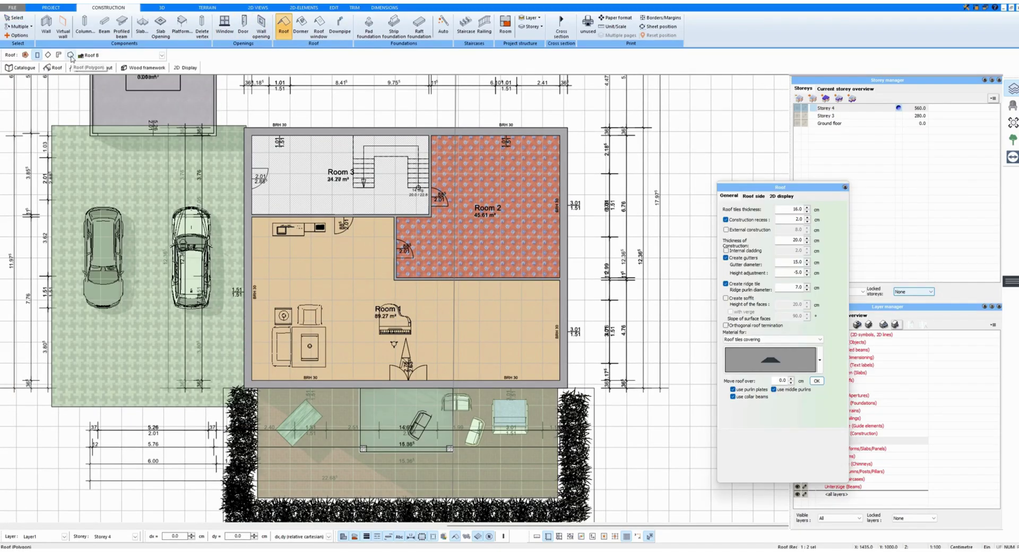
left_click(71, 55)
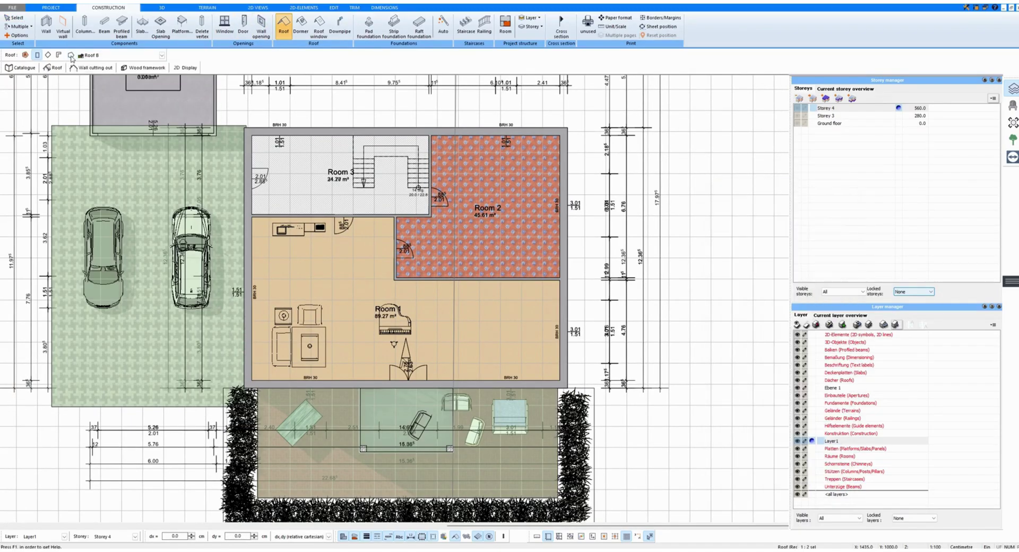
left_click(243, 129)
left_click(244, 389)
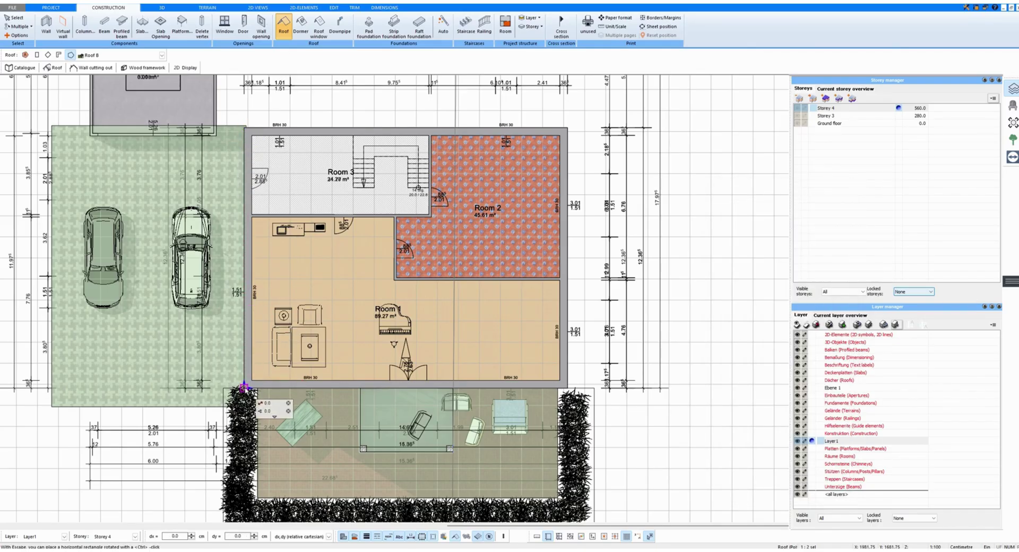
left_click(360, 389)
left_click(362, 450)
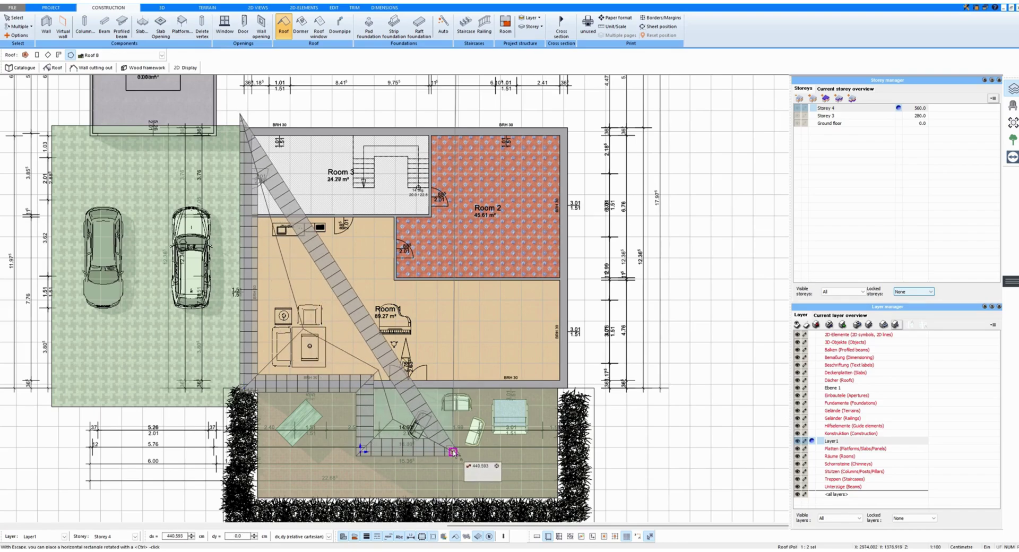
left_click(453, 451)
left_click(453, 389)
left_click(567, 389)
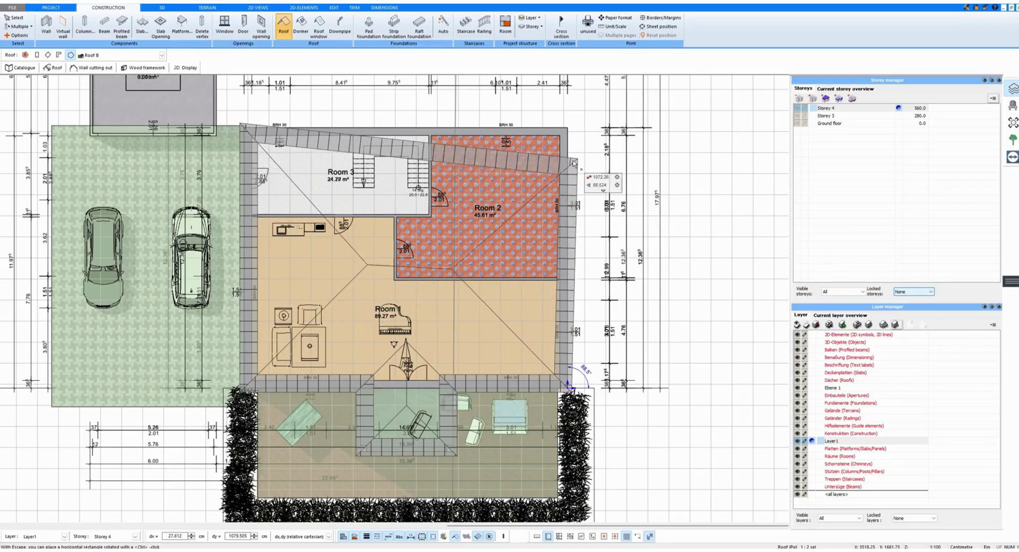
left_click(568, 127)
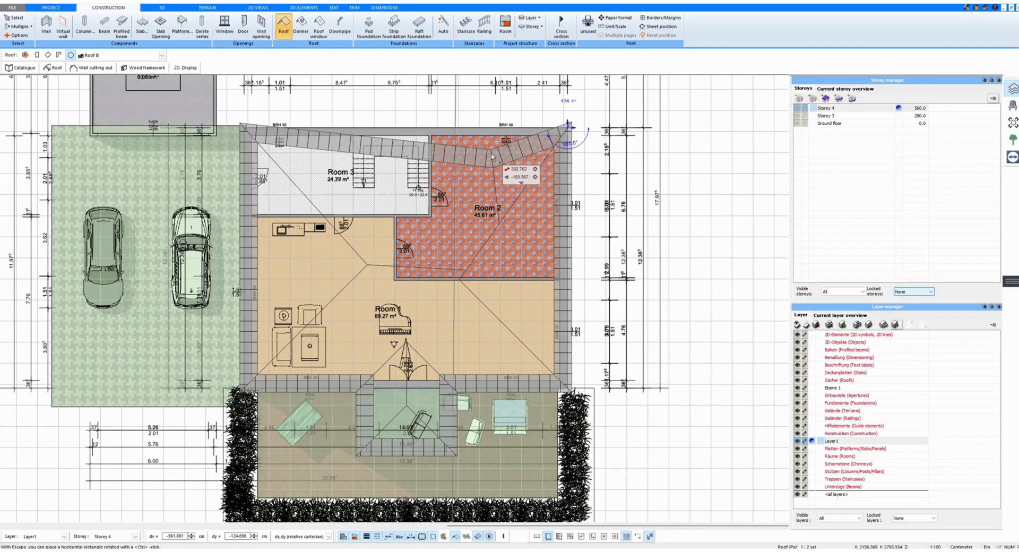
key("Escape")
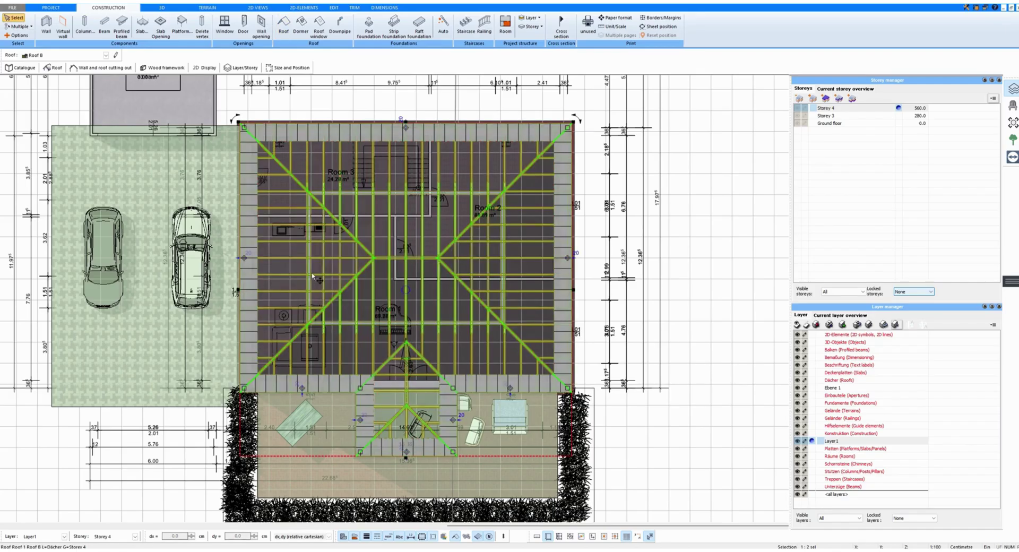
Switch to 3D, set the wood framework display to Show, and examine the roof and its balcony projection from several angles.
left_click(162, 8)
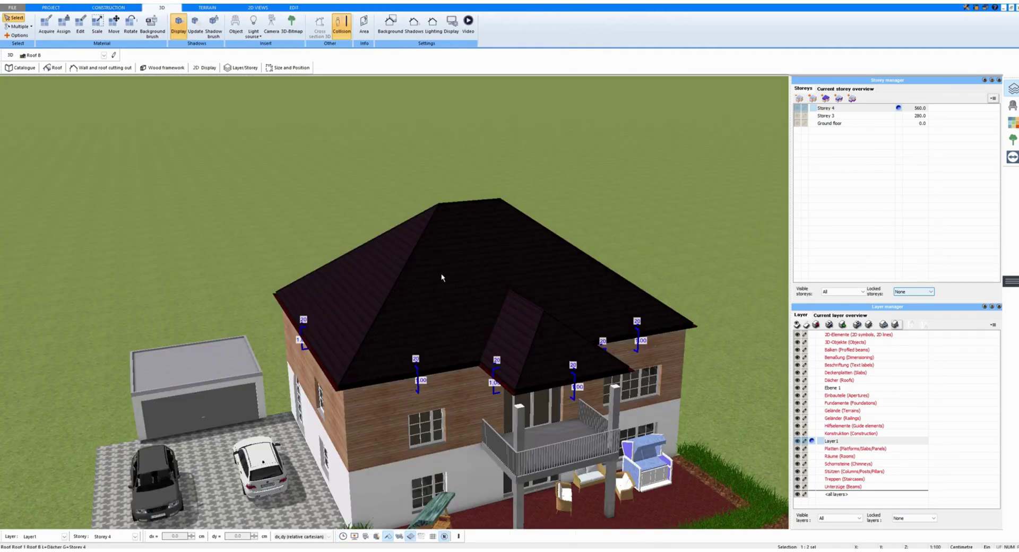
left_click_drag(489, 325, 491, 333)
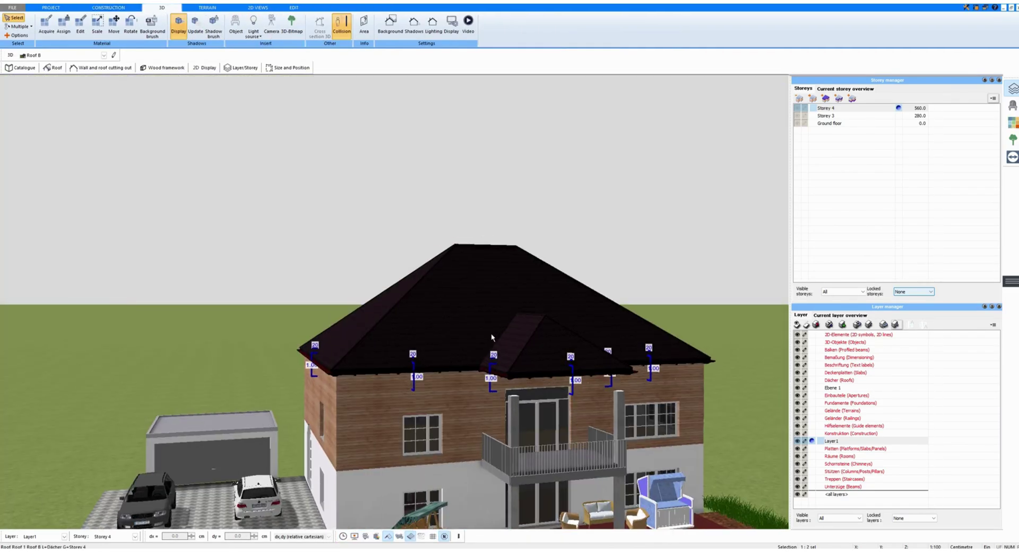
middle_click_drag(492, 333, 458, 327)
left_click_drag(460, 330, 442, 315)
mouse_move(442, 314)
middle_mouse_down()
mouse_move(434, 301)
mouse_move(440, 316)
middle_mouse_up()
left_click(399, 537)
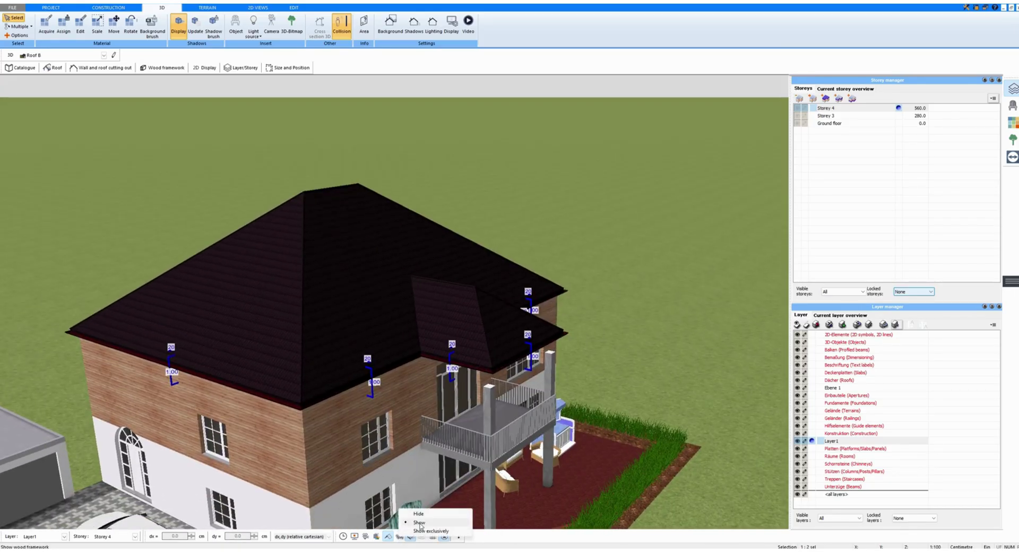
left_click(419, 523)
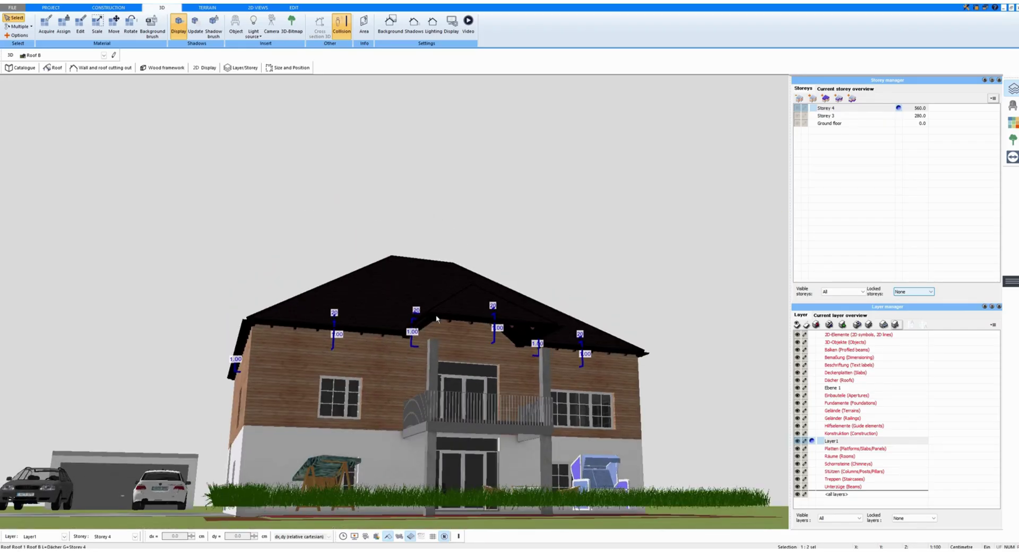
middle_click_drag(436, 319, 440, 290)
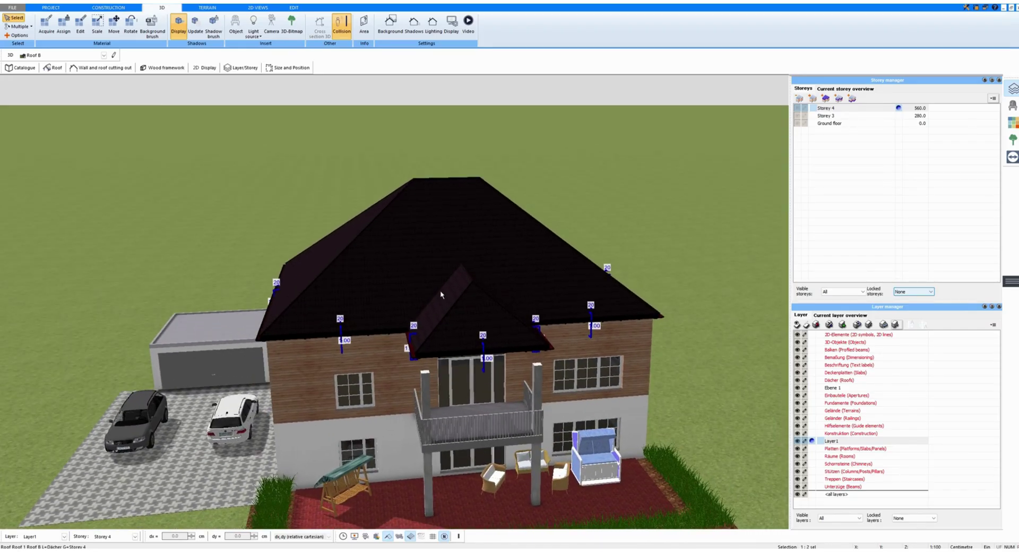
Change the left and right end sides of the main roof from simple pitch to Gable.
left_click(53, 67)
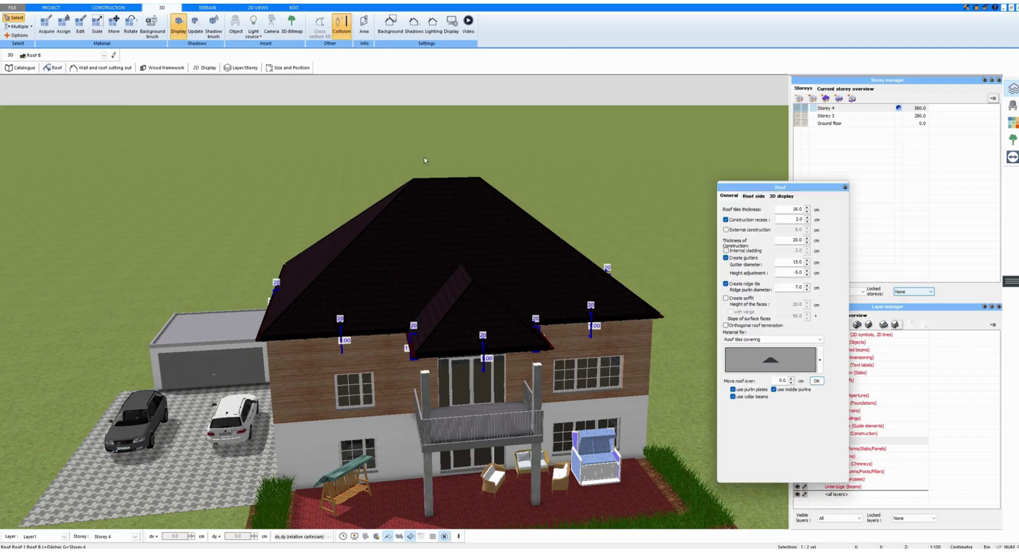
left_click(753, 196)
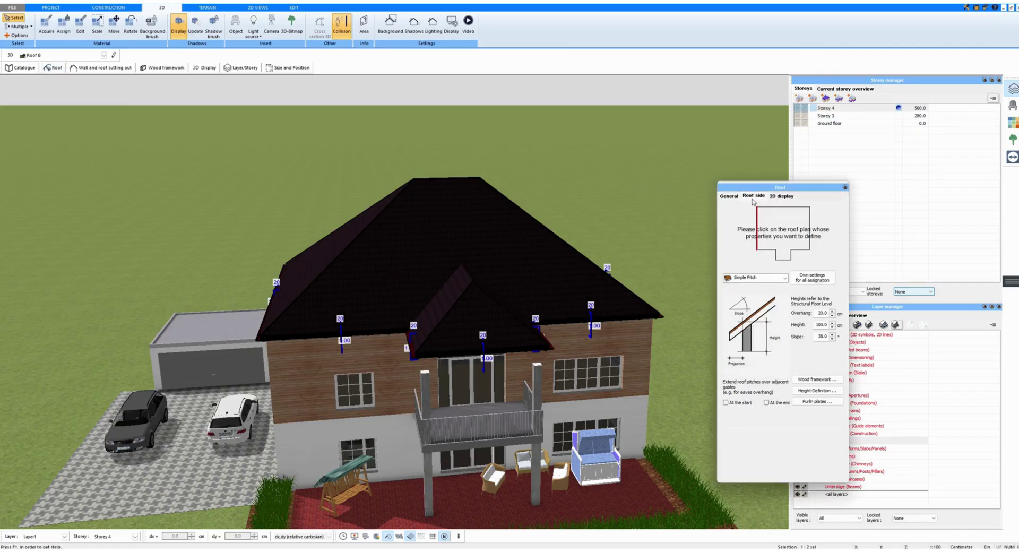
left_click(756, 281)
left_click(751, 313)
left_click(810, 226)
left_click(774, 277)
left_click(764, 314)
Set the front side of the roof projection over the balcony to Gable.
left_click(783, 260)
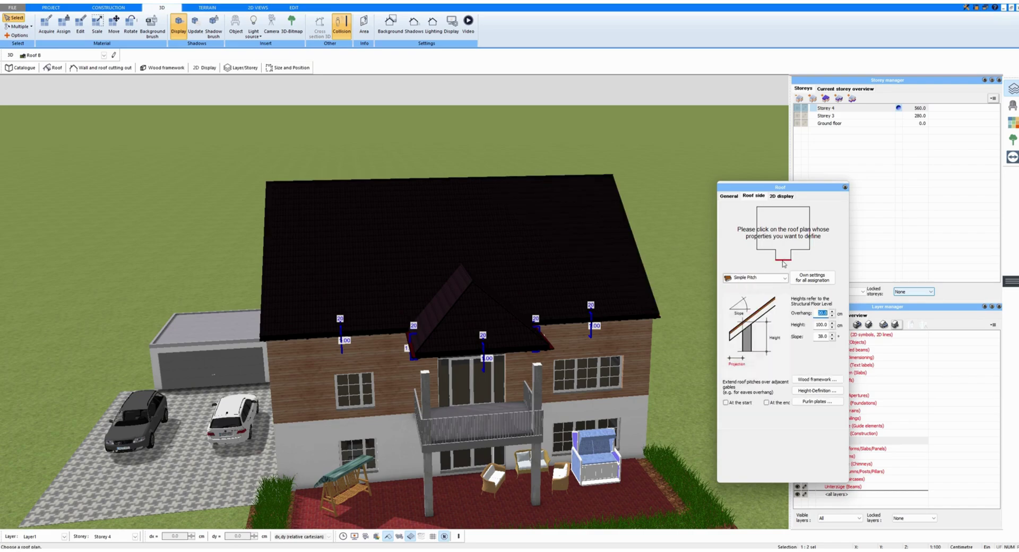
left_click(765, 278)
left_click(749, 313)
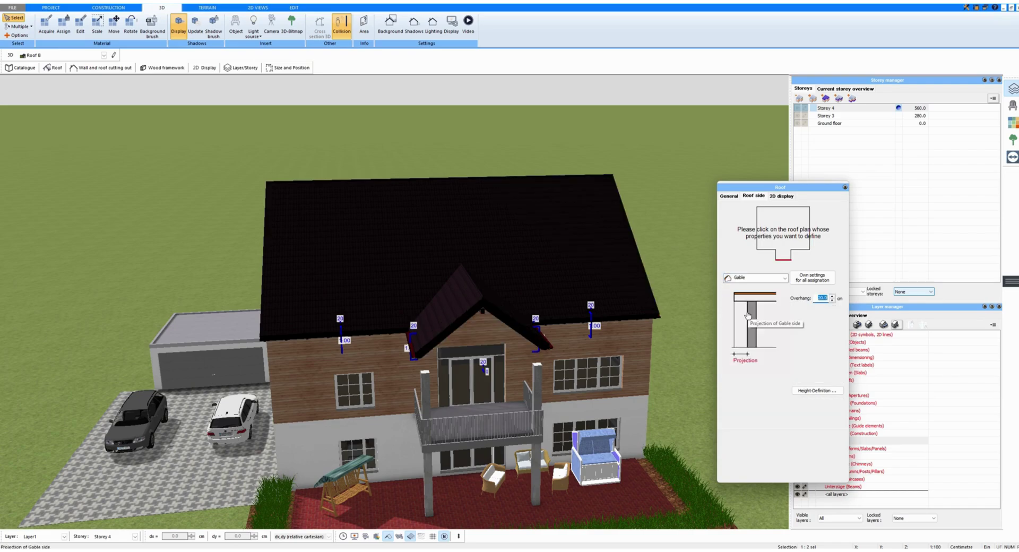
Set the slope of the main roof's rear side and both front sides beside the projection to 20°.
left_click_drag(407, 345, 383, 338)
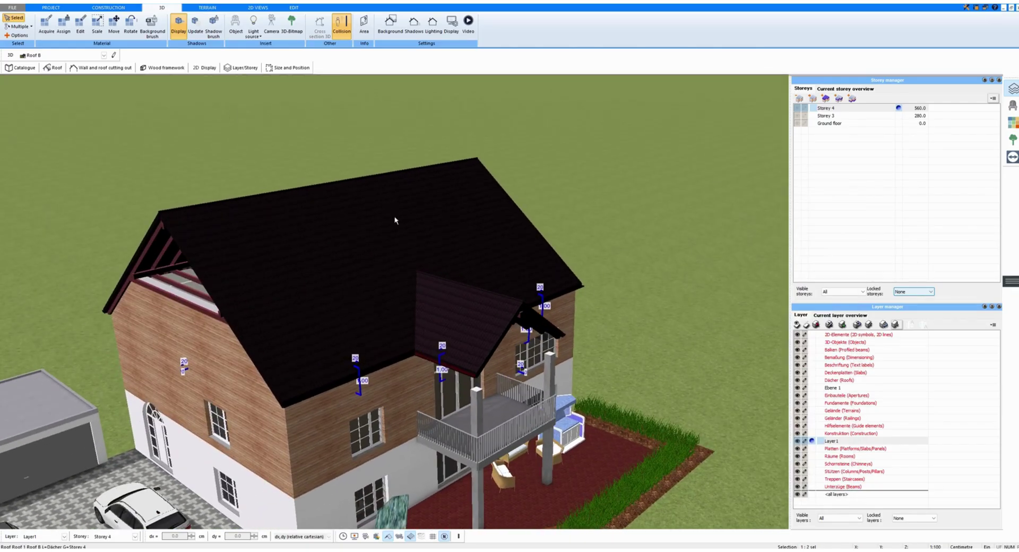
left_click(53, 68)
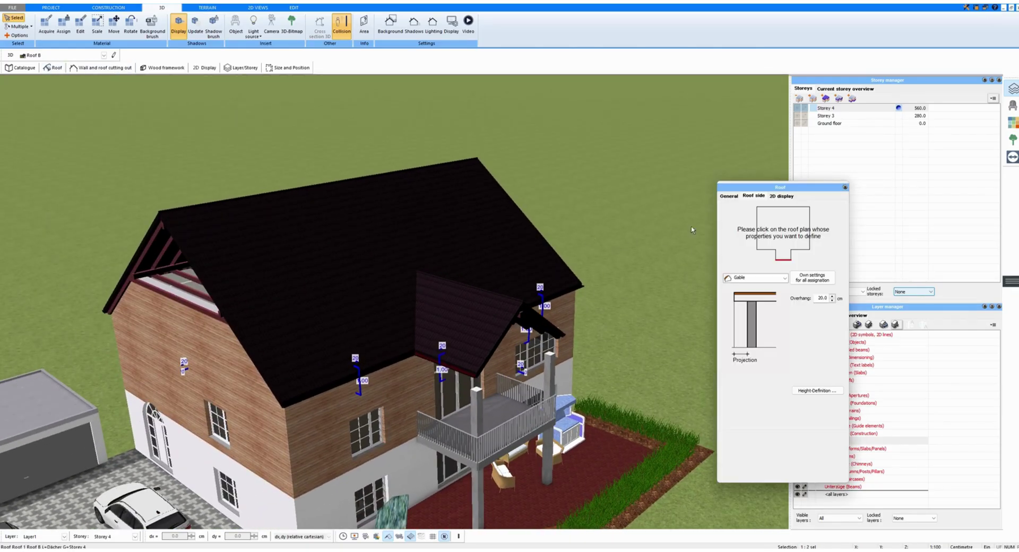
left_click(771, 209)
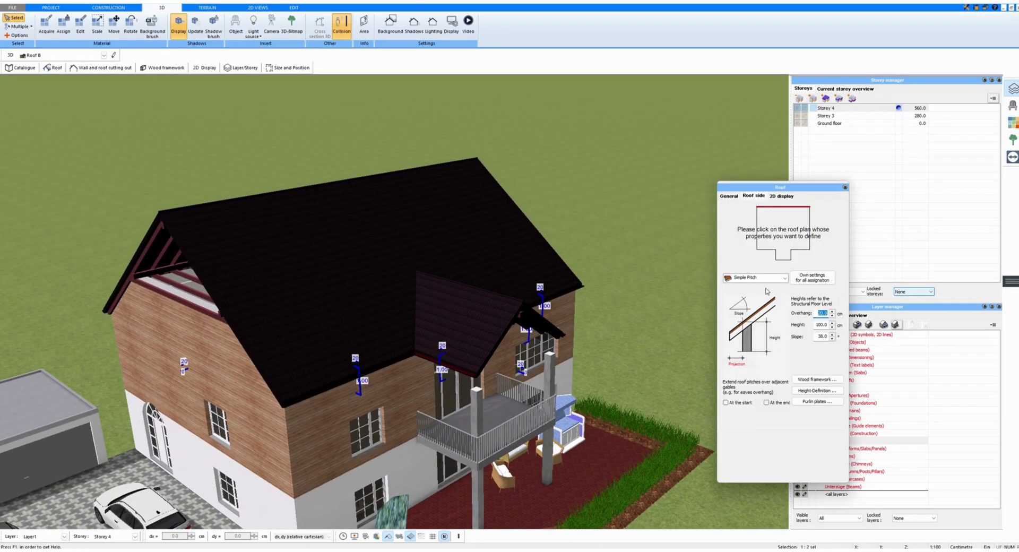
left_click(821, 338)
type("20")
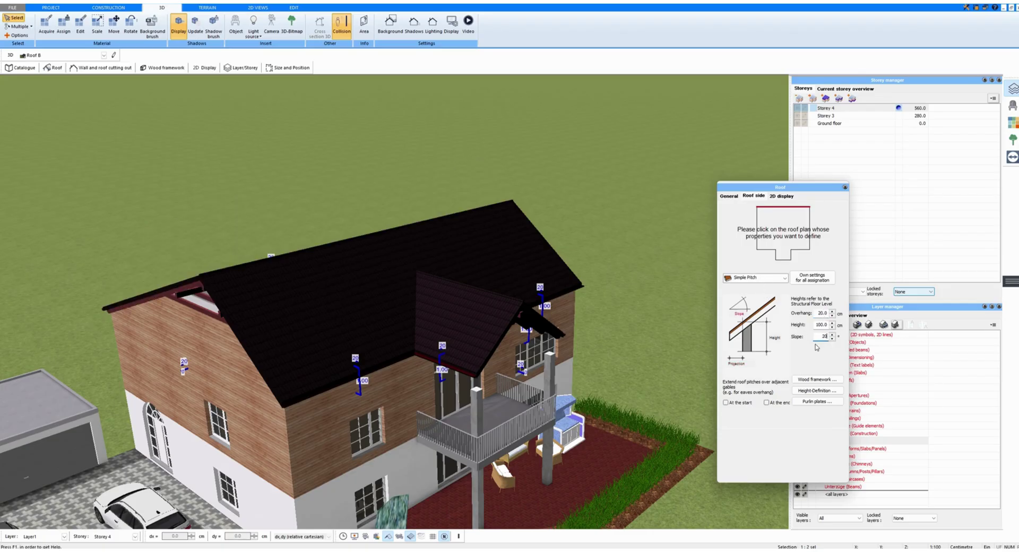
left_click(764, 250)
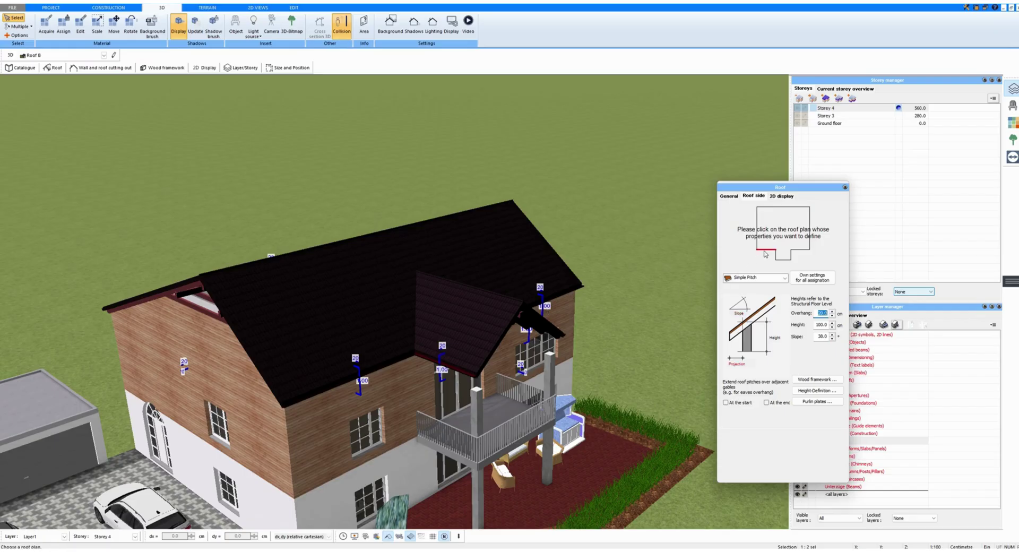
left_click(820, 339)
type("20")
left_click(798, 251)
left_click_drag(816, 338, 830, 340)
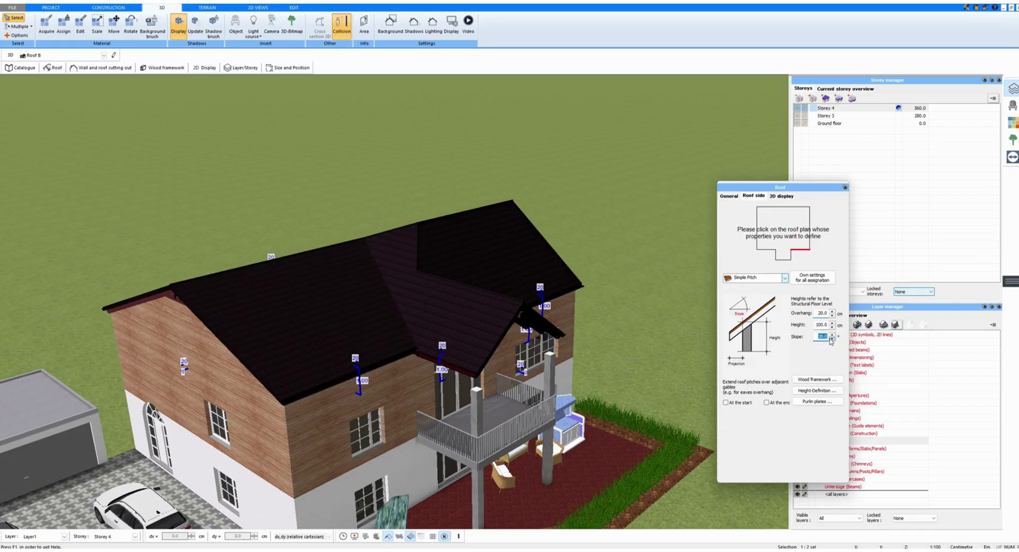
Set the slope of both pitched sides of the balcony roof projection to 20°.
left_click(776, 258)
left_click_drag(815, 337, 830, 338)
type("20")
left_click(791, 255)
type("20")
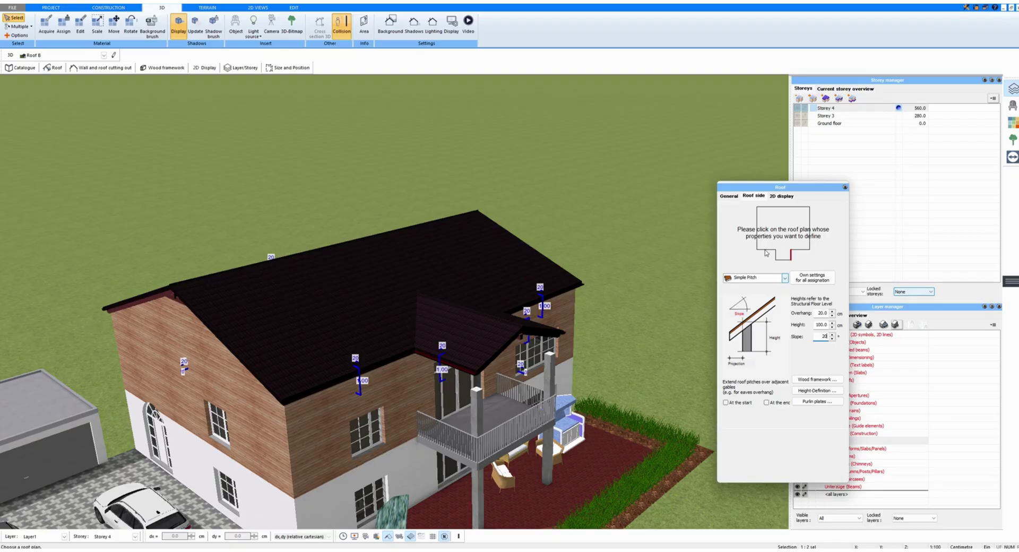
key("Return")
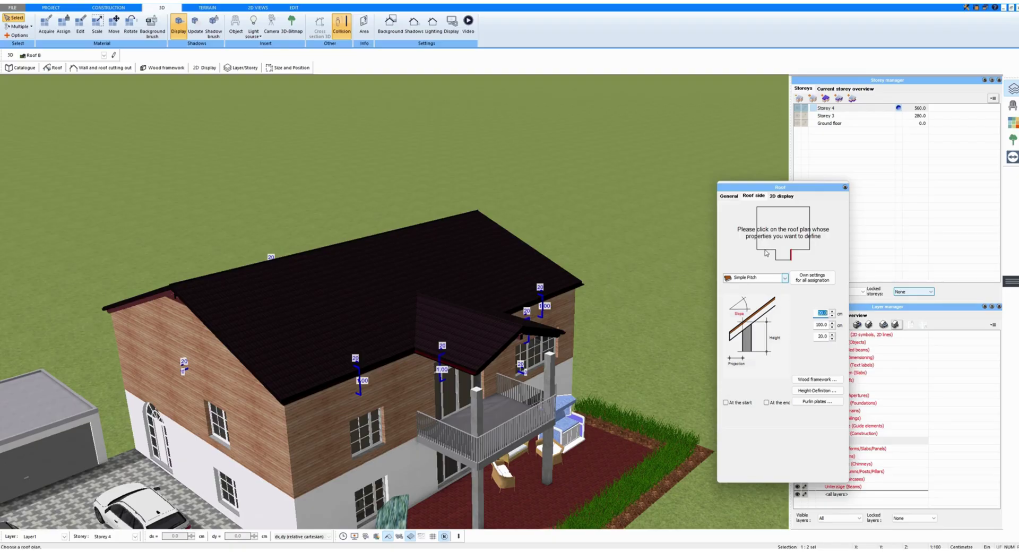
Set the height of the main roof's rear side and both front sides to 80 cm.
left_click(766, 250)
left_click_drag(817, 325, 832, 325)
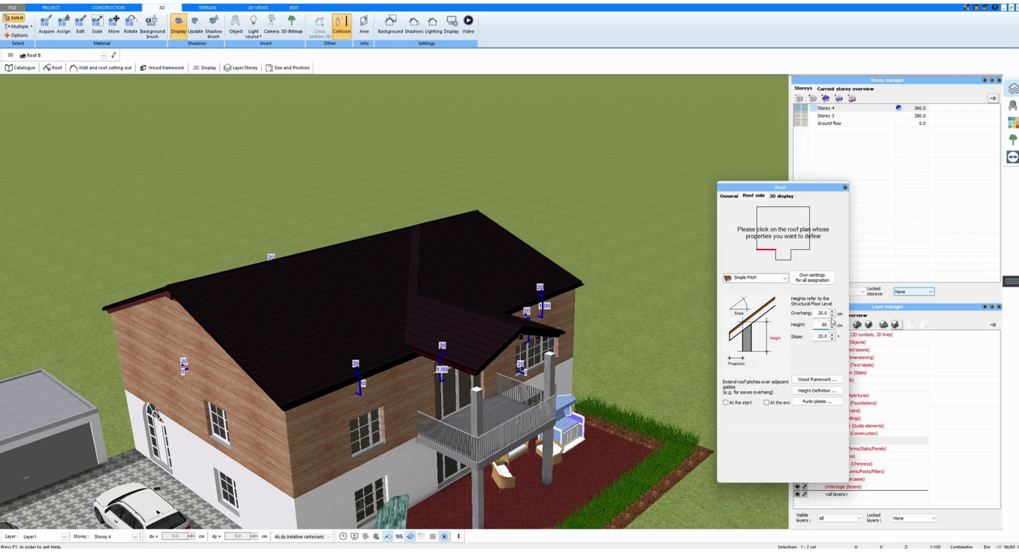
left_click(771, 208)
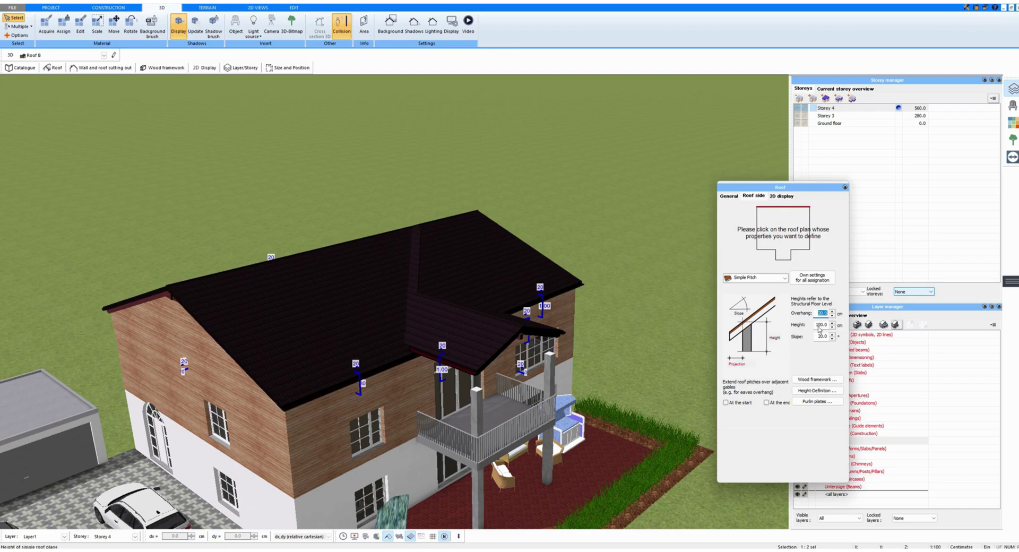
left_click_drag(818, 325, 831, 326)
left_click(806, 250)
left_click_drag(817, 326, 834, 325)
type("80")
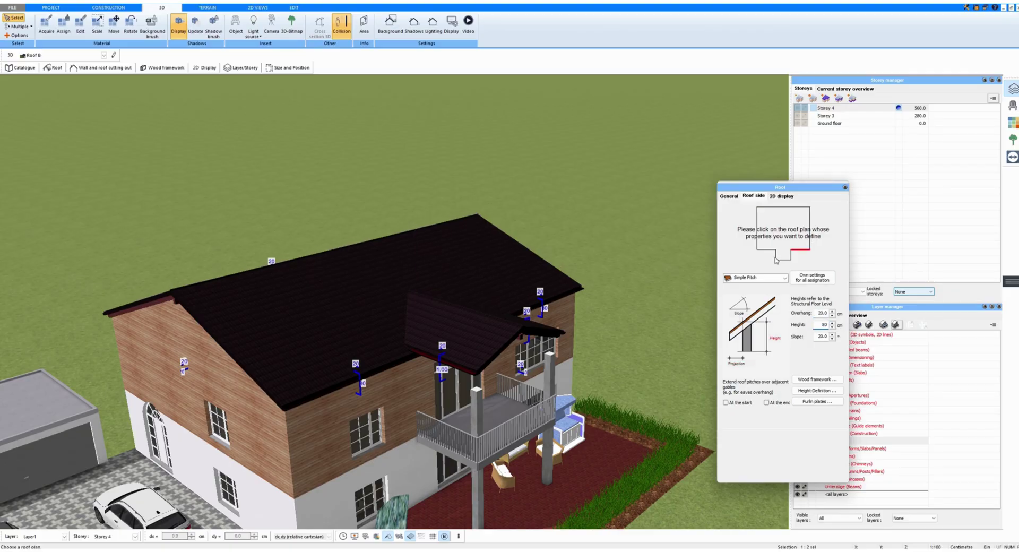
Set the height of both pitched sides of the balcony roof projection to 80 cm and close the roof settings.
left_click_drag(411, 299, 454, 327)
scroll(467, 328, "up", 3)
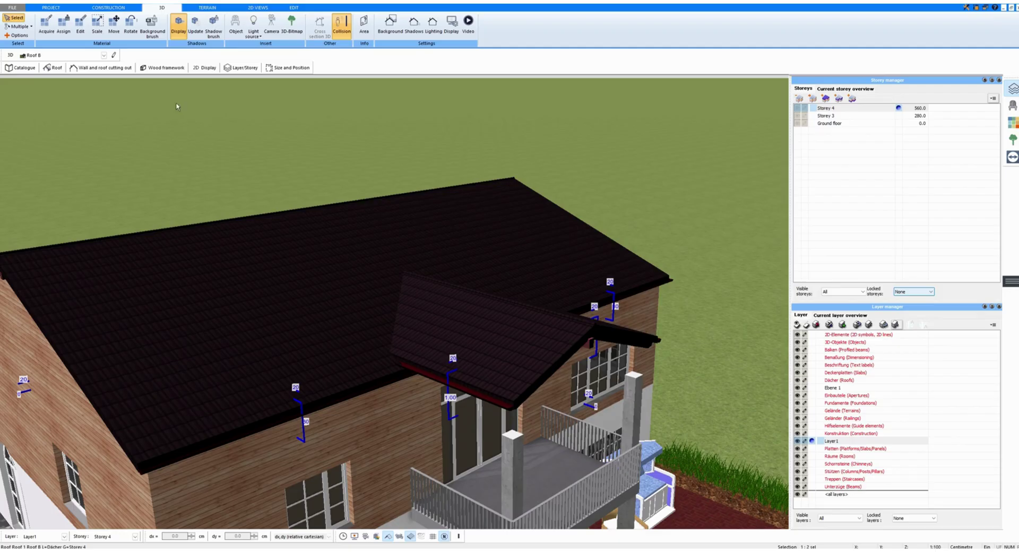
left_click(53, 67)
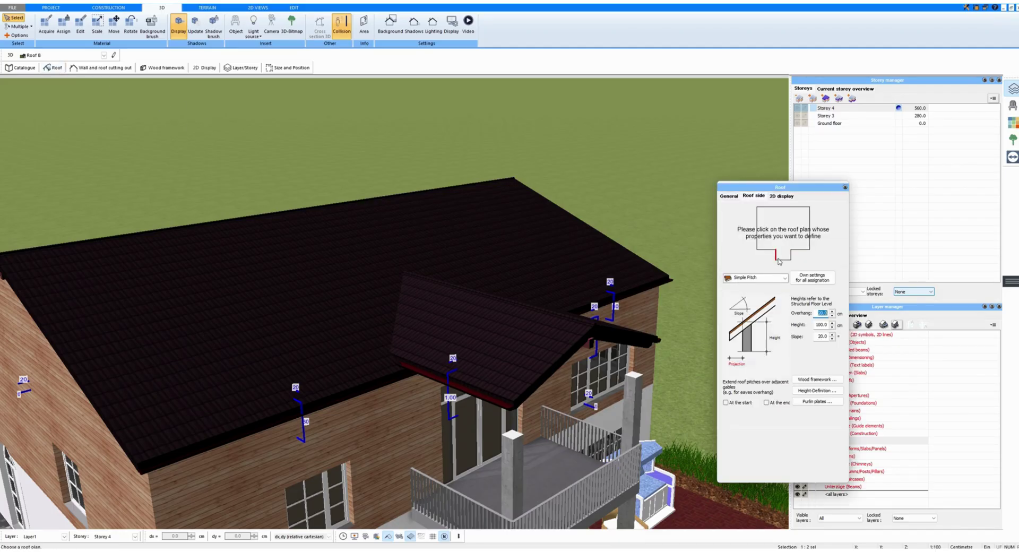
left_click_drag(816, 326, 840, 328)
type("80")
left_click(791, 255)
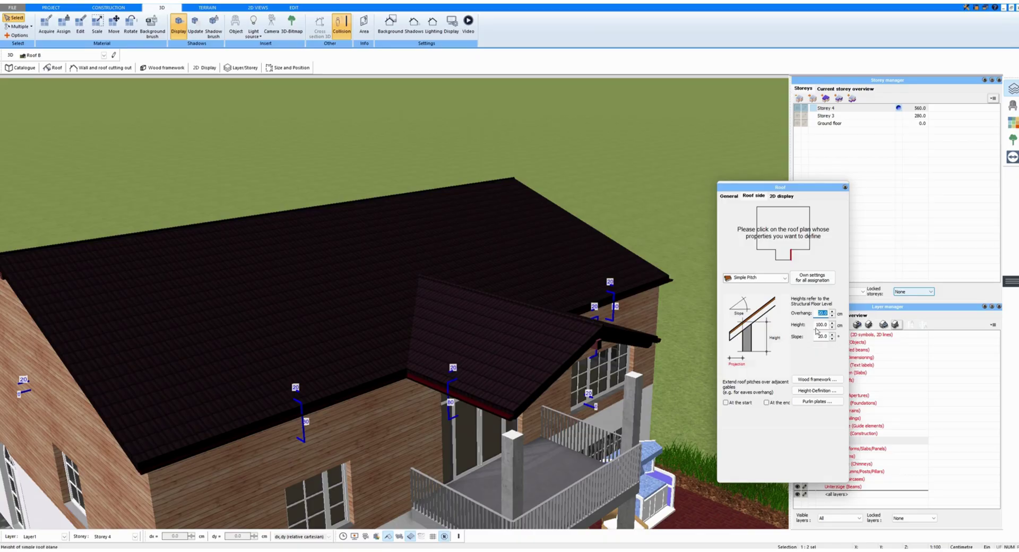
left_click_drag(829, 325, 815, 326)
type("80")
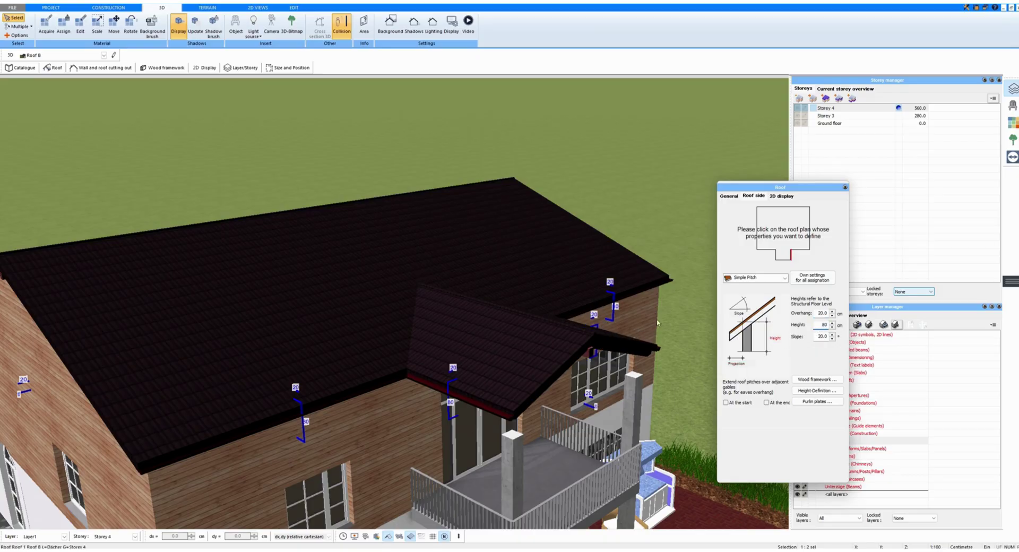
left_click(845, 188)
Raise the top level of the left balcony column to 200 cm and attach its top edge to the roof.
scroll(574, 327, "down", 4)
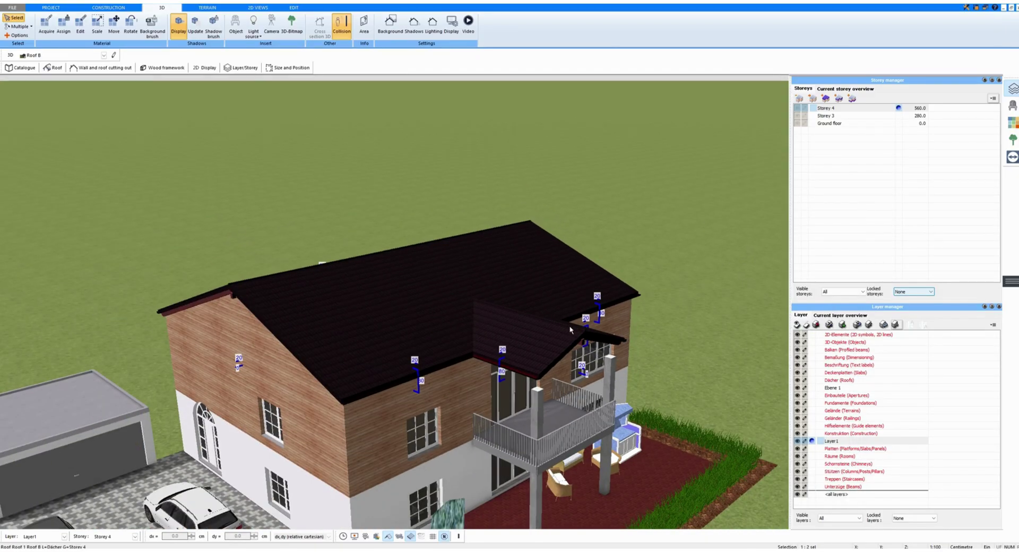
left_click_drag(565, 330, 610, 348)
left_click(448, 352)
scroll(524, 354, "up", 3)
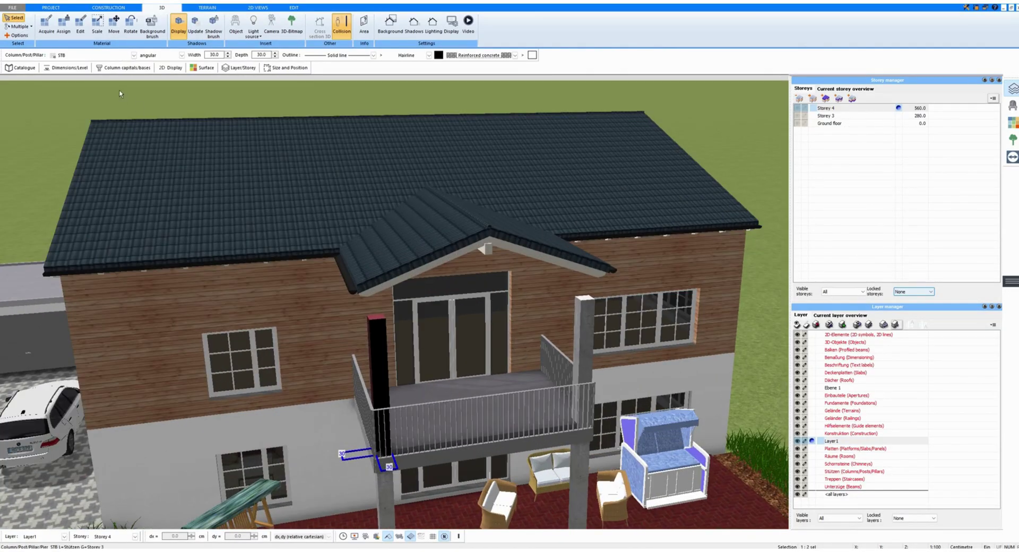
left_click(58, 69)
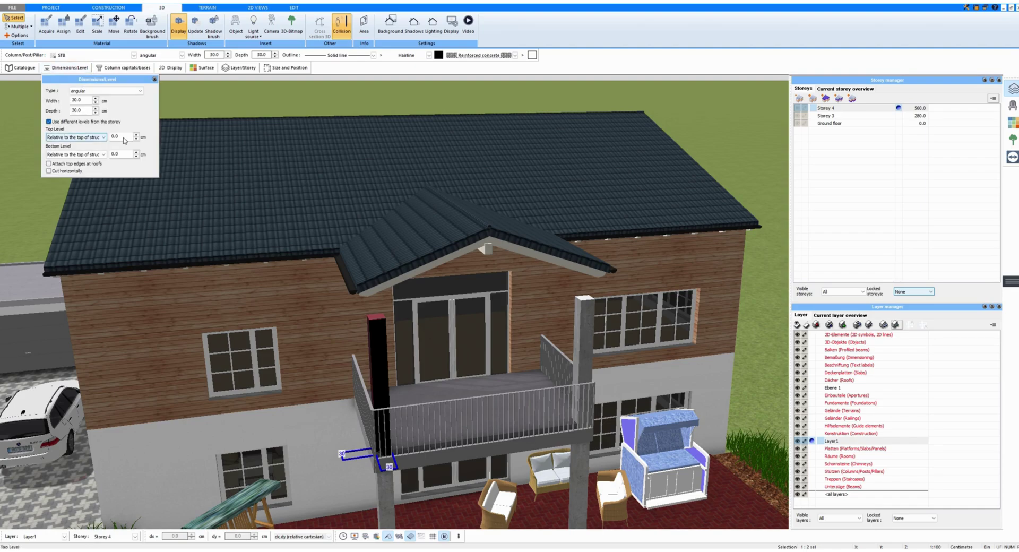
left_click_drag(125, 138, 108, 138)
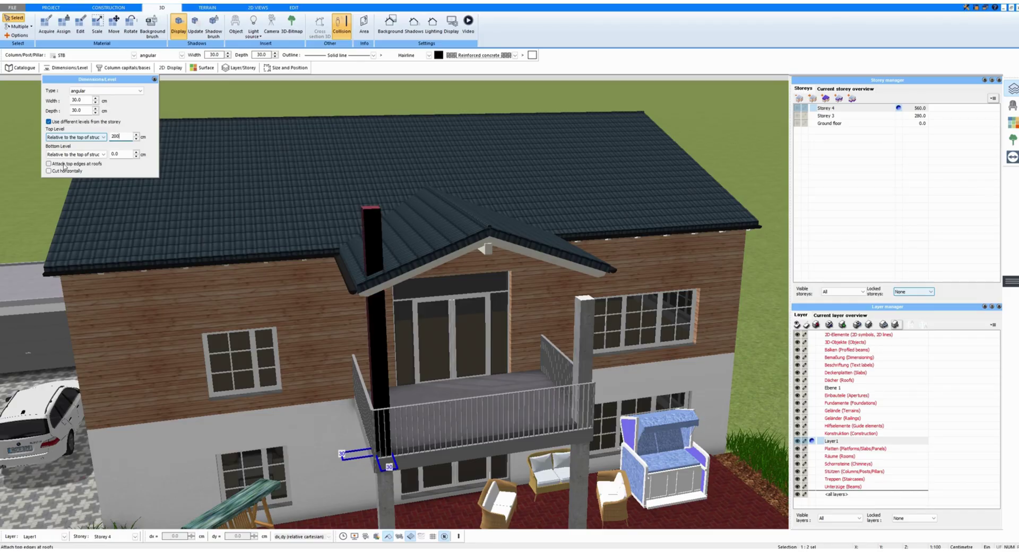
left_click(49, 164)
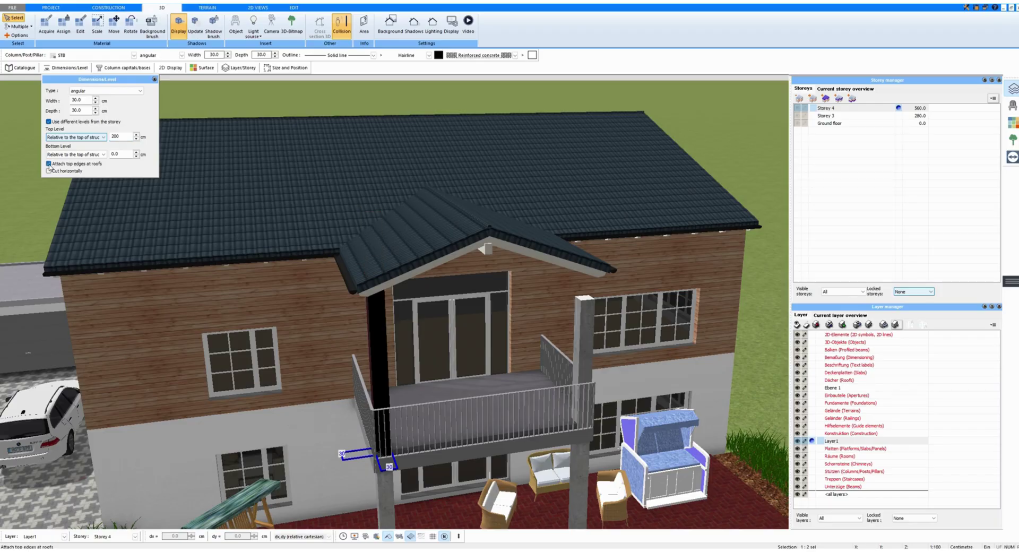
Raise the top level of the right balcony column to 200 cm and attach its top edge to the roof.
left_click(584, 324)
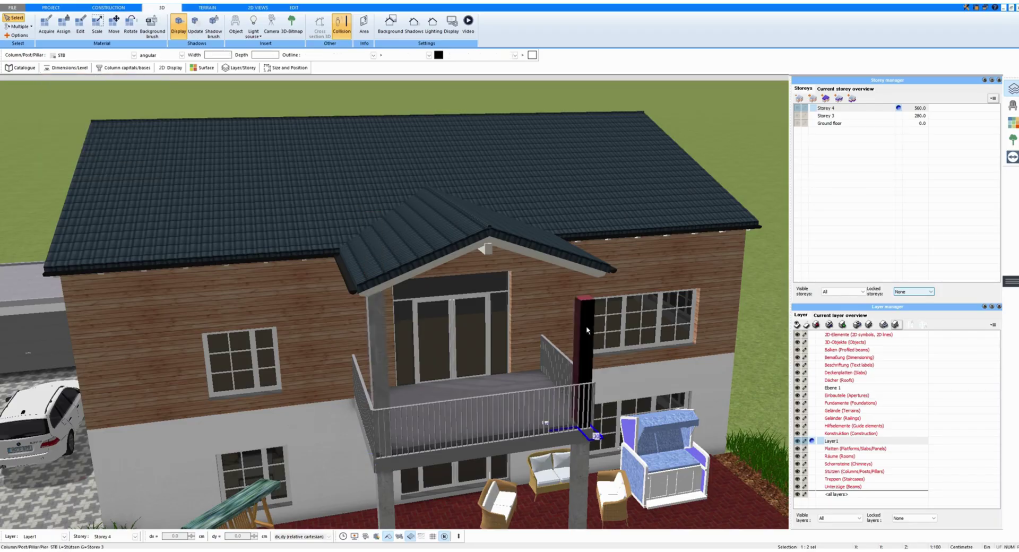
left_click(66, 68)
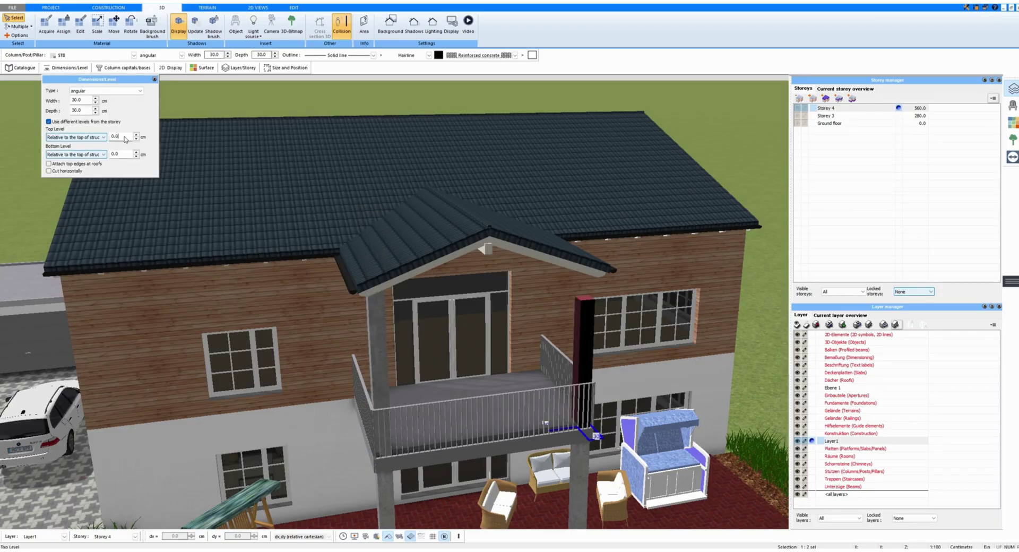
left_click_drag(120, 137, 94, 139)
key("Return")
left_click(48, 164)
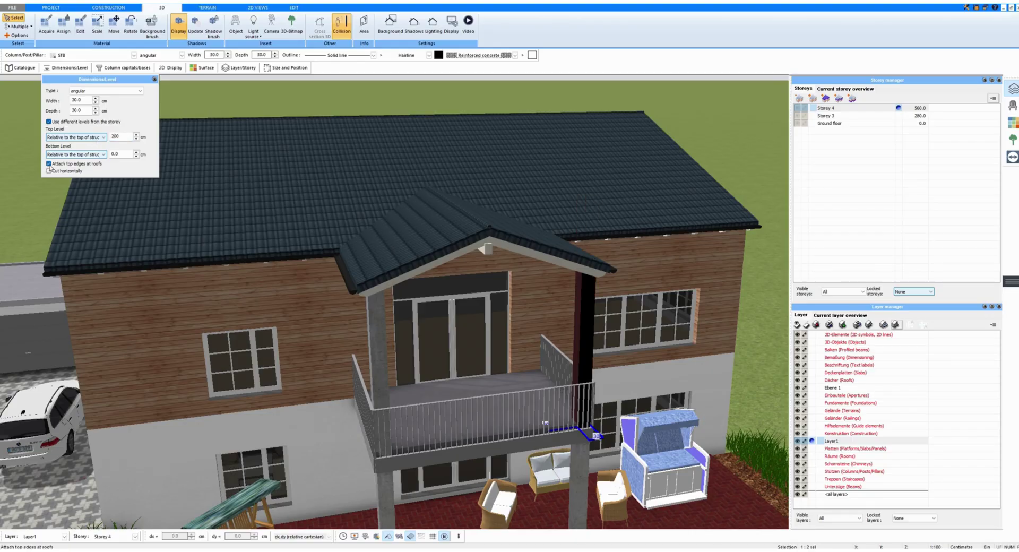
left_click(155, 79)
Move the entire roof, including the balcony projection, up by 20 cm in the general roof settings.
left_click_drag(422, 339, 331, 320)
scroll(413, 331, "down", 4)
left_click(401, 319)
left_click_drag(493, 303, 474, 304)
left_click(53, 68)
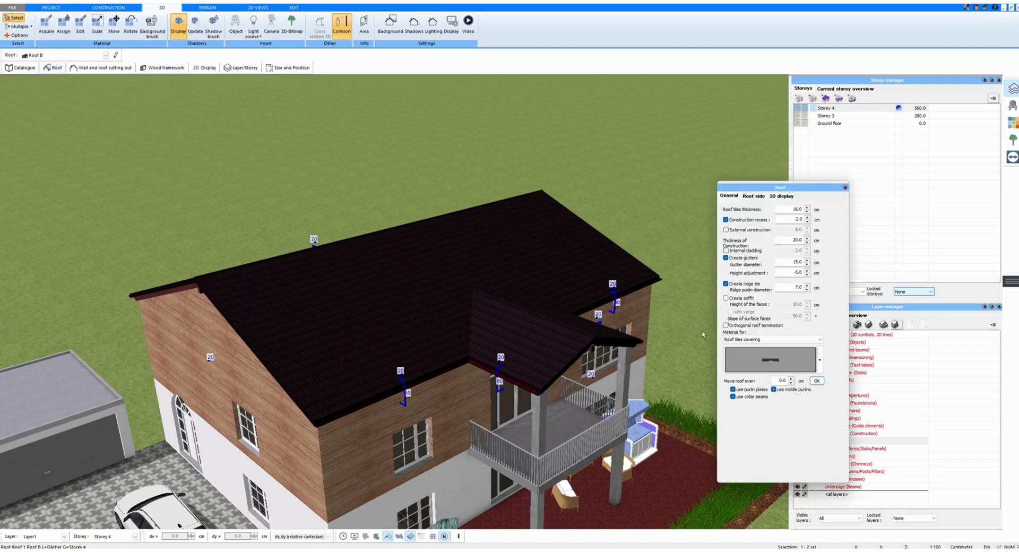
left_click_drag(773, 381, 795, 381)
type("20")
left_click(816, 382)
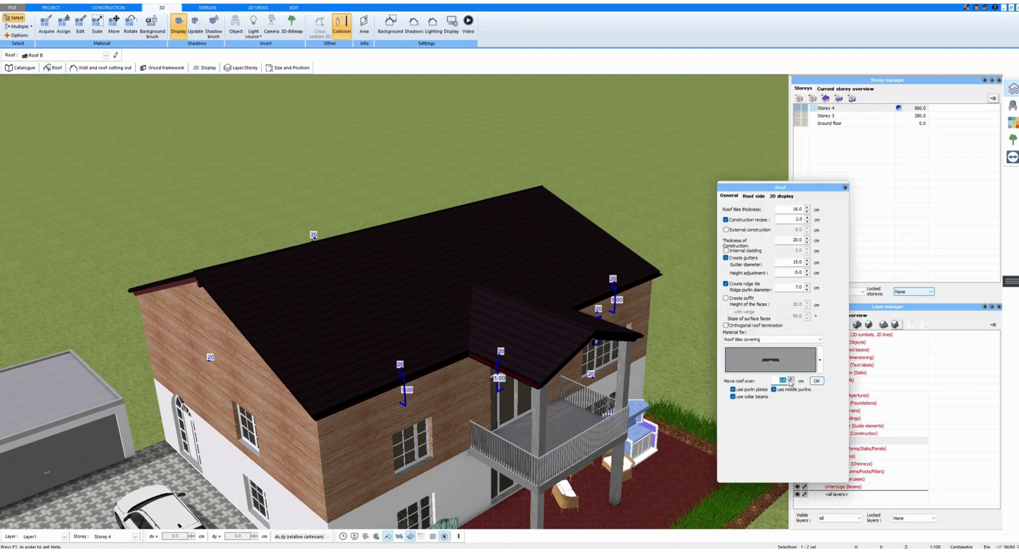
Raise the entire roof three more times by 20 cm each and close the roof settings.
left_click_drag(777, 381, 800, 382)
type("20")
left_click(817, 383)
mouse_move(414, 406)
left_mouse_down()
mouse_move(483, 356)
mouse_move(430, 398)
left_mouse_up()
left_click_drag(778, 382, 803, 384)
type("20")
left_click(818, 383)
double_click(779, 380)
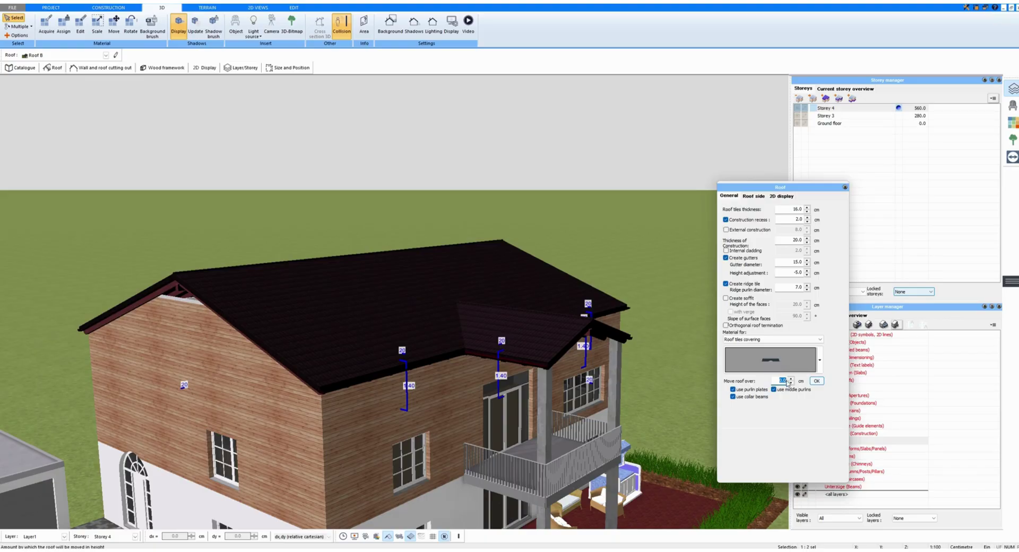
type("20")
left_click(817, 382)
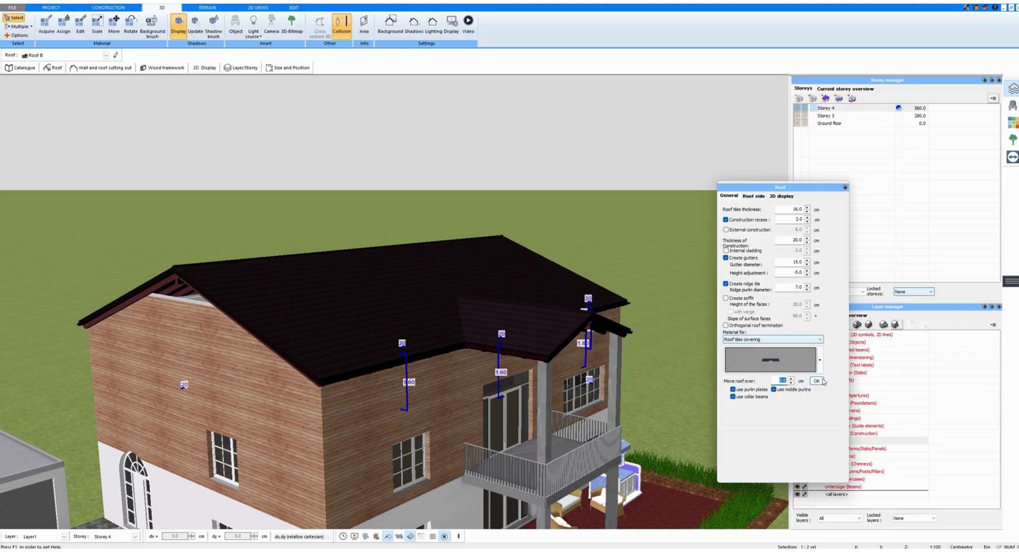
left_click(845, 187)
Give the upper gable wall on the garage side its own levels, with a top level of 200 cm.
left_click_drag(284, 273, 279, 354)
left_click(279, 355)
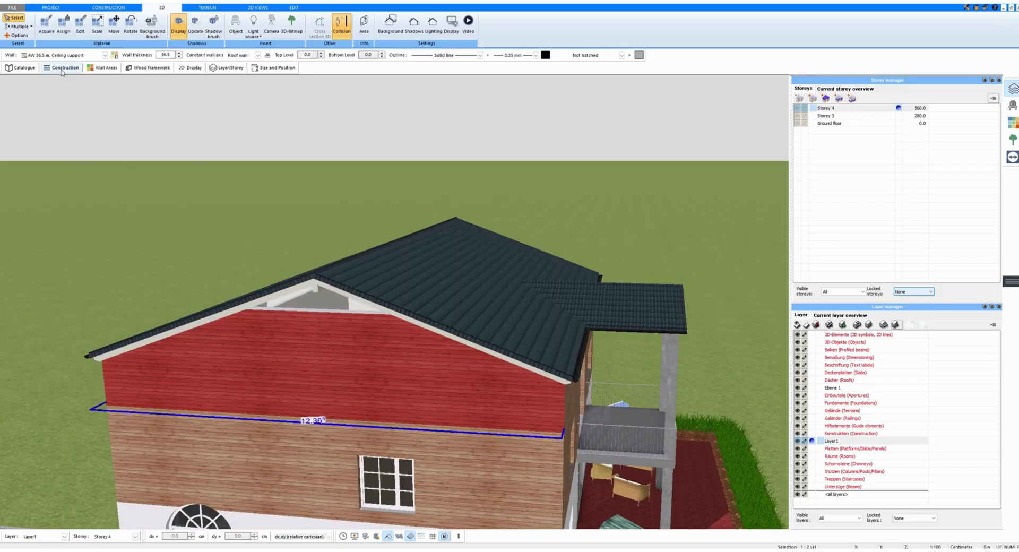
left_click(62, 69)
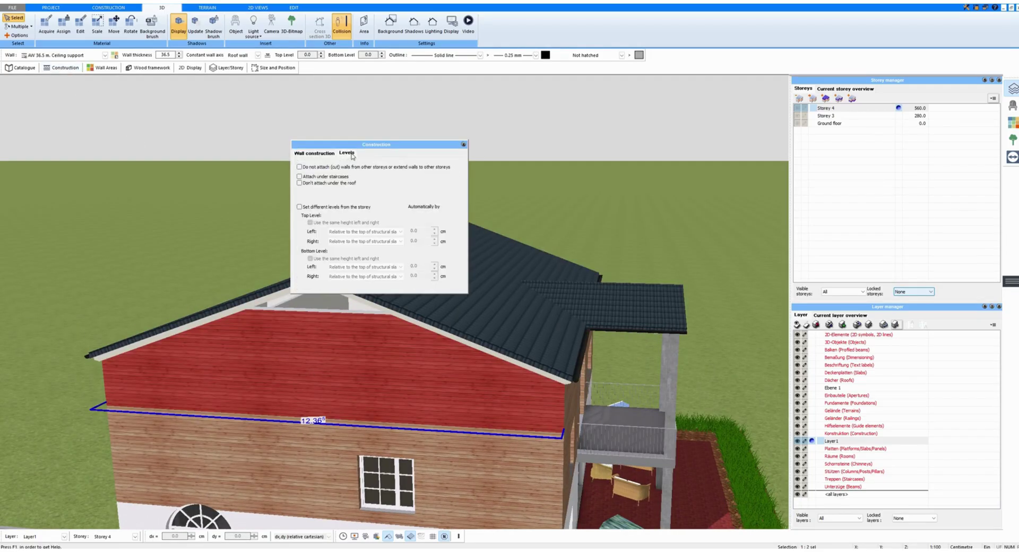
left_click(299, 208)
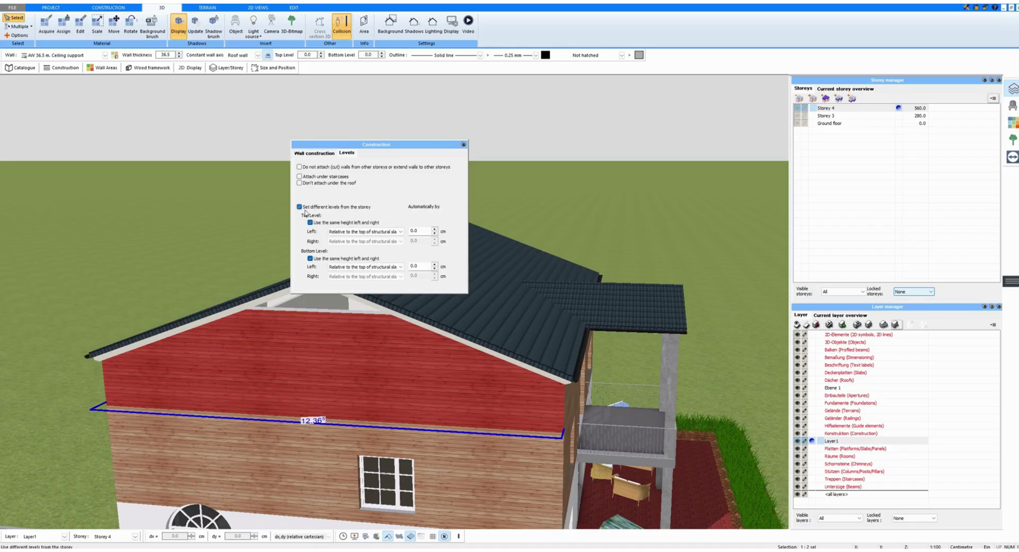
left_click(434, 229)
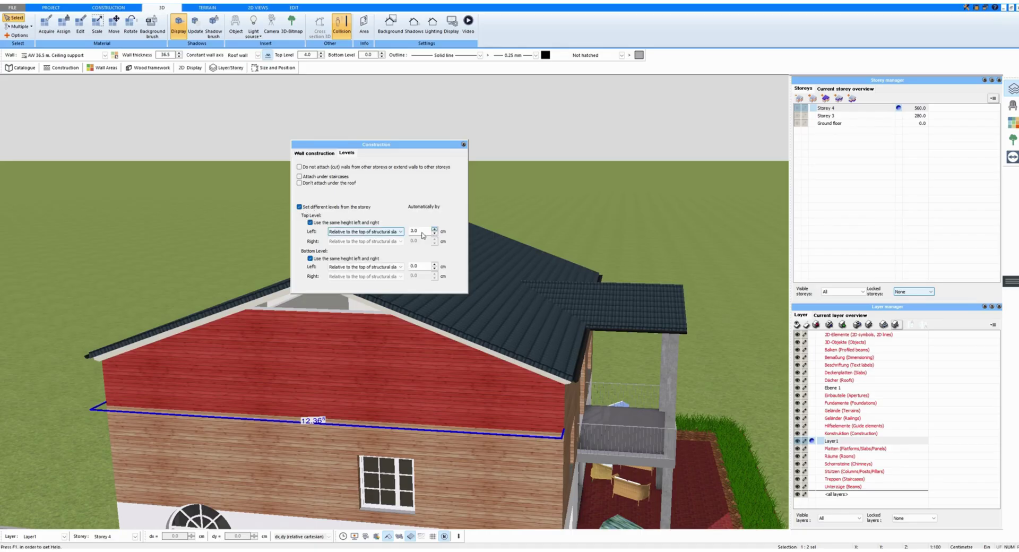
left_click_drag(423, 232, 405, 231)
type("20")
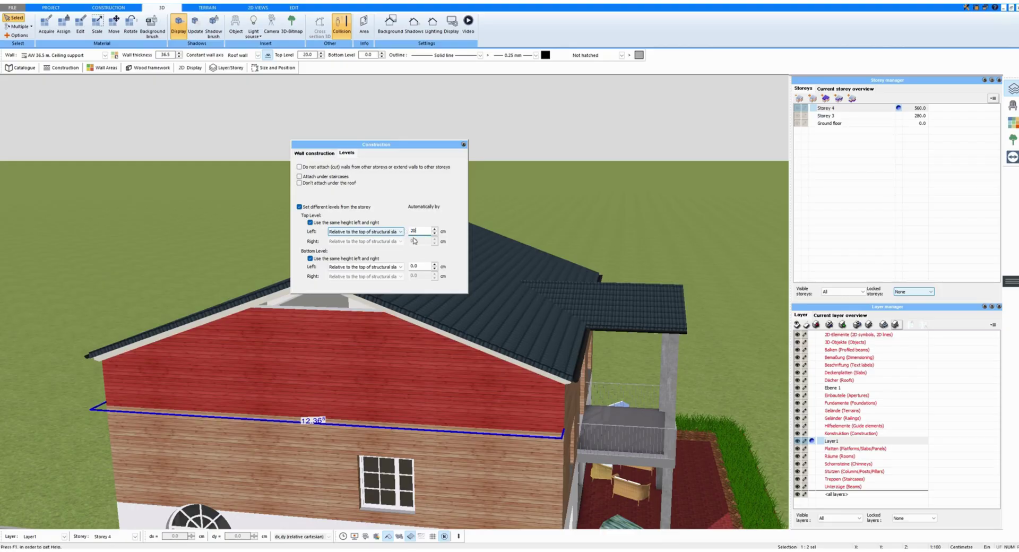
type("0")
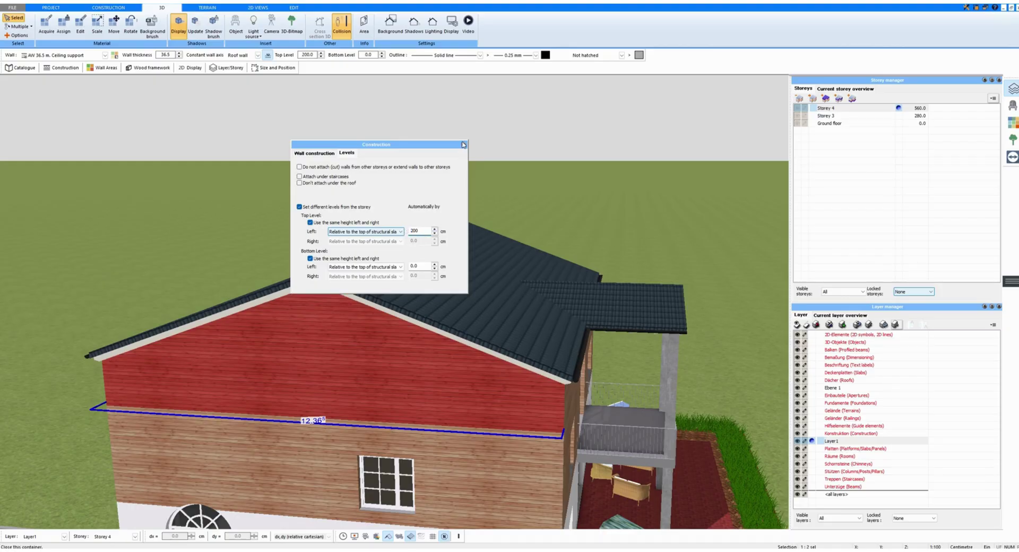
left_click(463, 144)
Give the opposite gable wall levels independent of the storey and set its top level to 200 cm.
left_click_drag(363, 282, 176, 316)
left_click(505, 381)
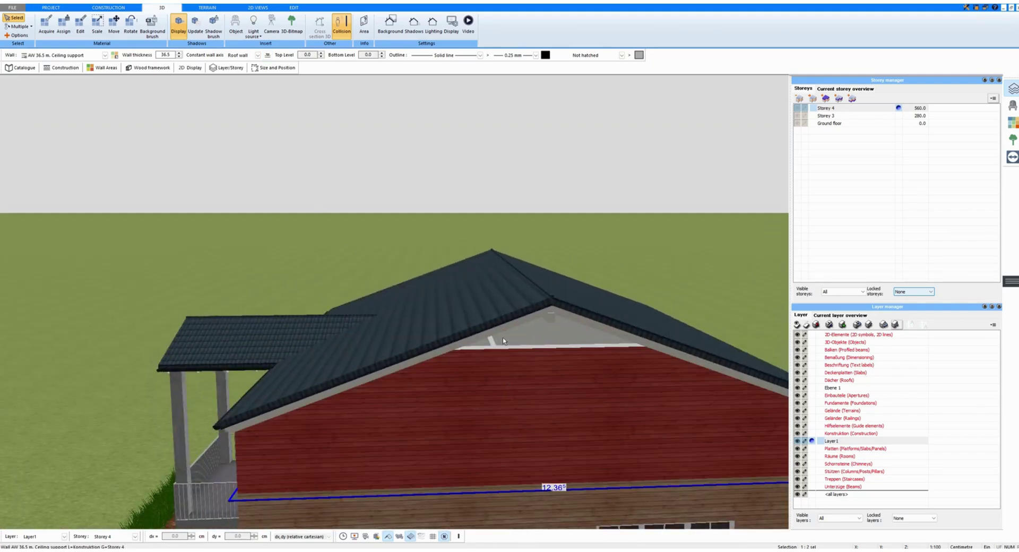
mouse_move(536, 368)
left_mouse_down()
mouse_move(568, 378)
mouse_move(549, 371)
left_mouse_up()
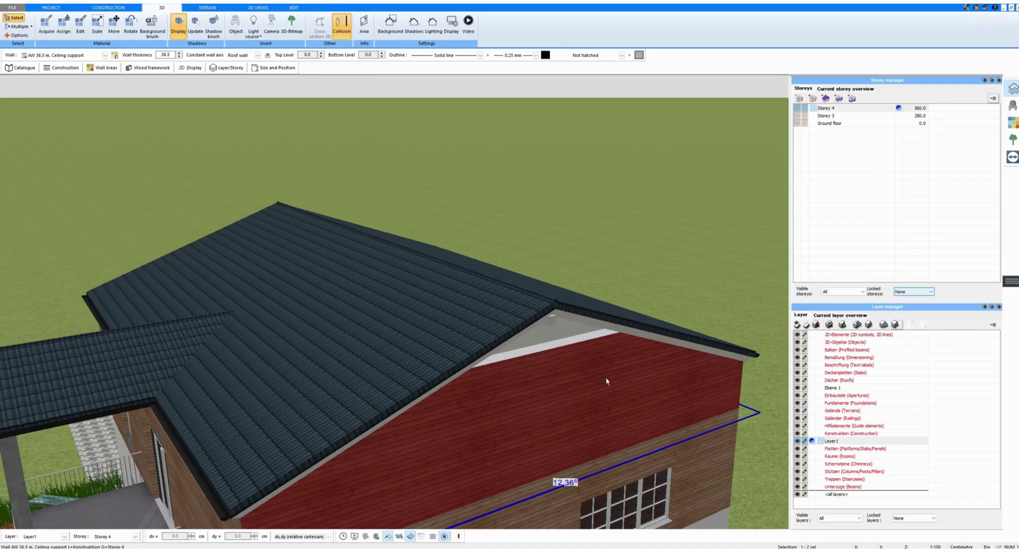
left_click(68, 69)
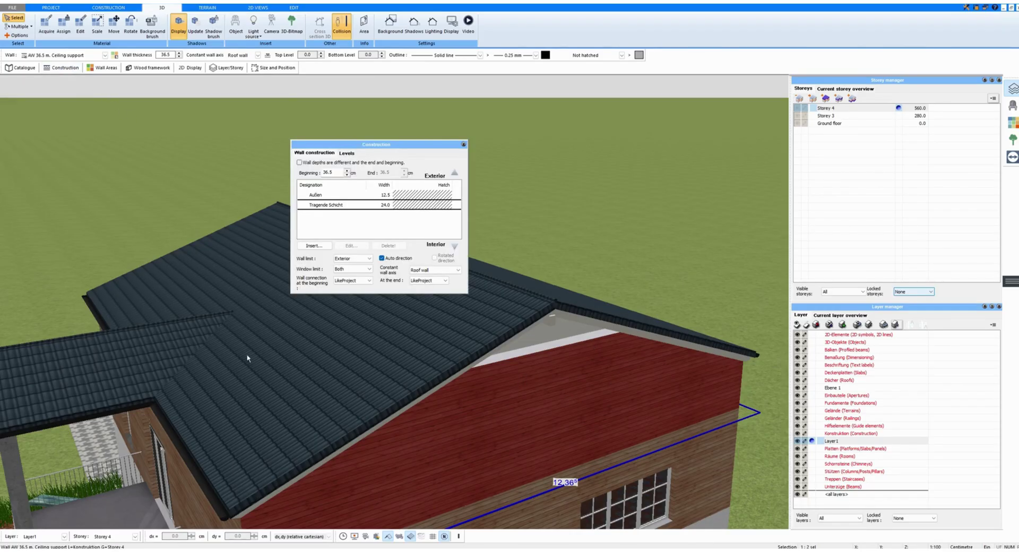
left_click(347, 153)
left_click(299, 207)
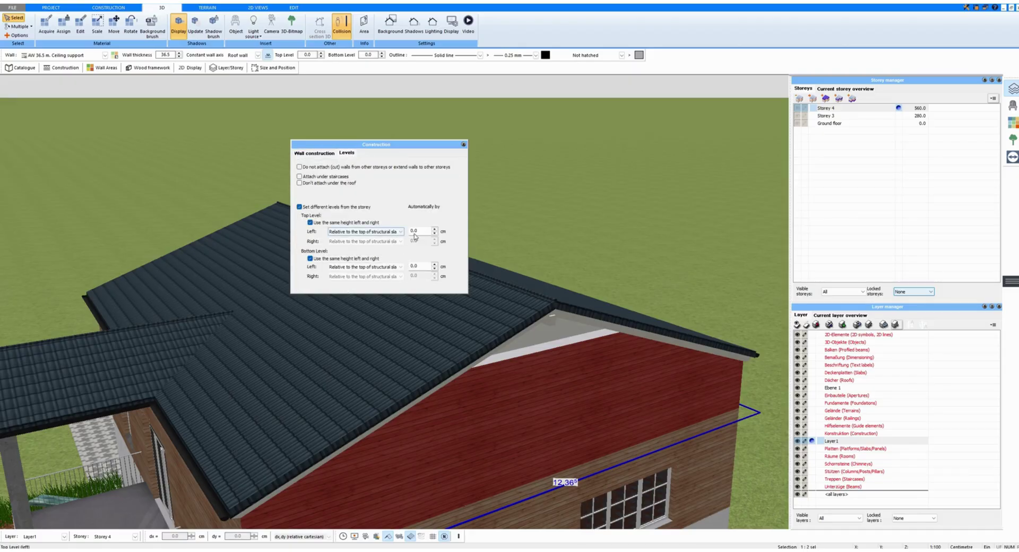
left_click(425, 234)
type("200")
left_click(463, 145)
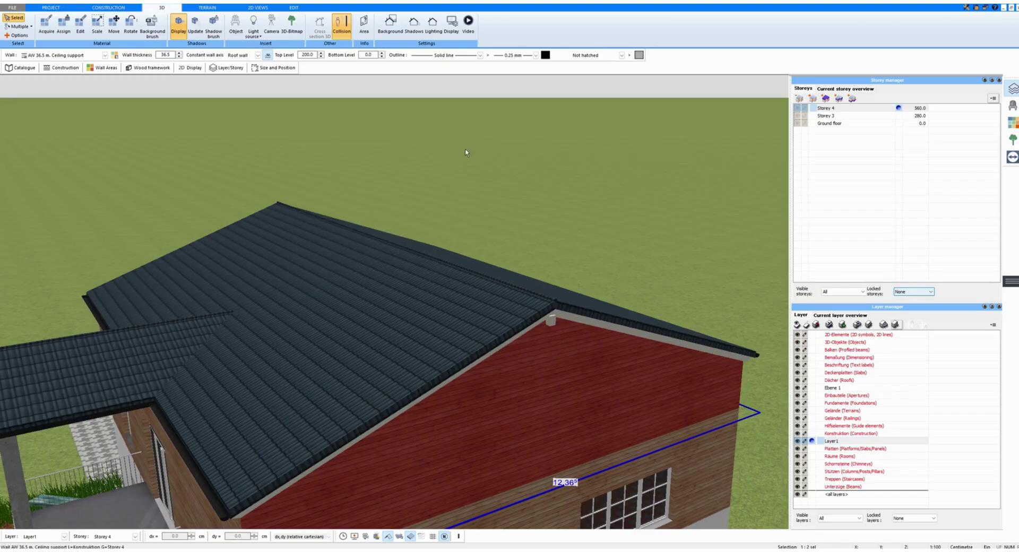
Delete the polygon roof together with its projection over the balcony.
scroll(516, 364, "down", 5)
left_click_drag(499, 389, 393, 387)
left_click_drag(473, 402, 382, 399)
middle_click_drag(382, 400, 470, 376)
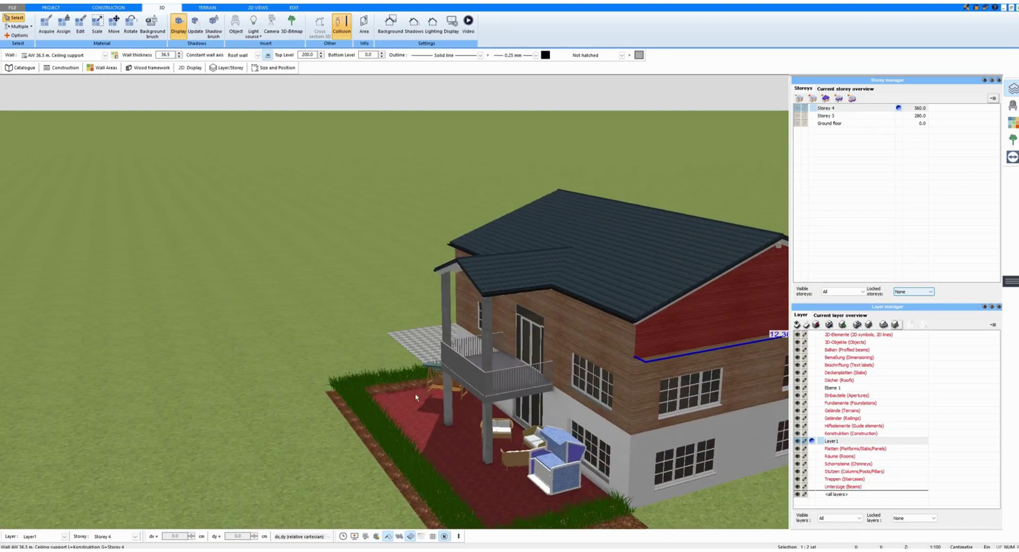
left_click_drag(732, 285, 543, 243)
middle_click_drag(543, 246, 530, 246)
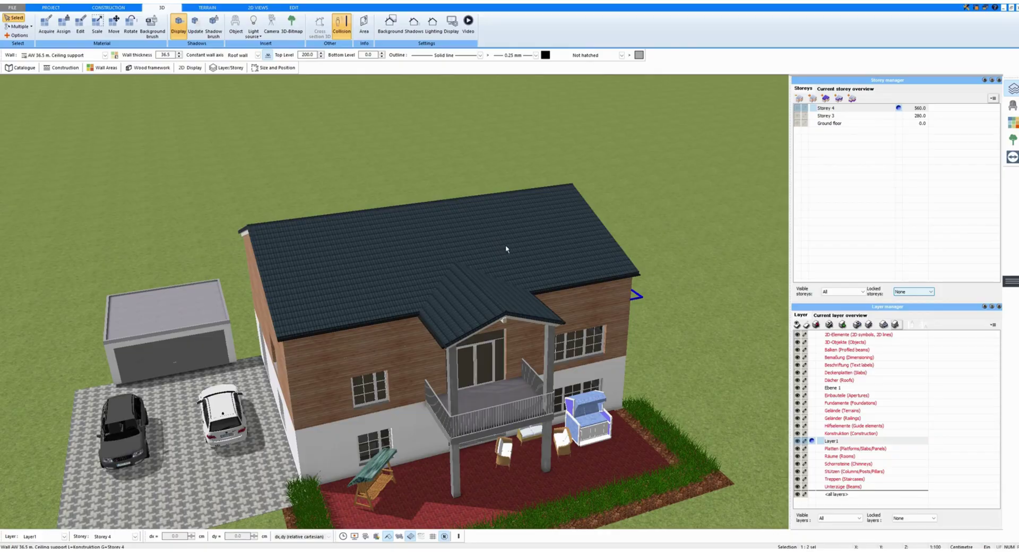
left_click(405, 258)
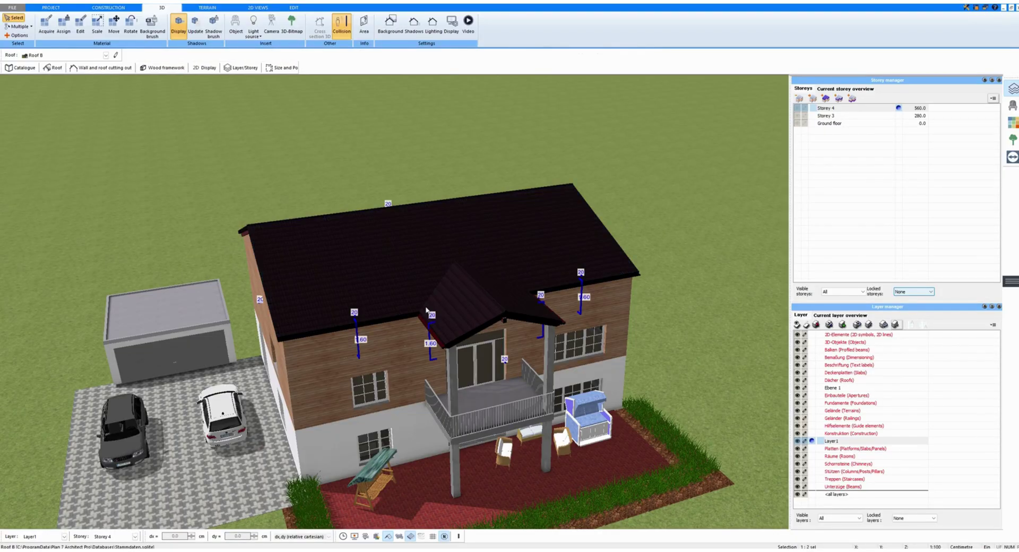
double_click(429, 283)
key("Delete")
Draw a rectangular roof in the floor plan between diagonally opposite outer corners of the house.
left_click(110, 7)
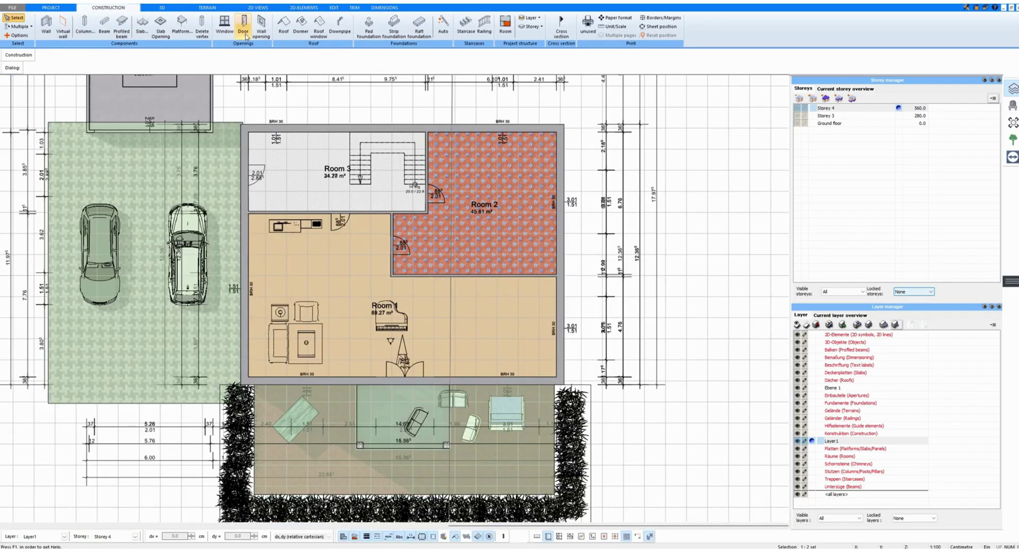
left_click(283, 24)
left_click(37, 55)
left_click(241, 125)
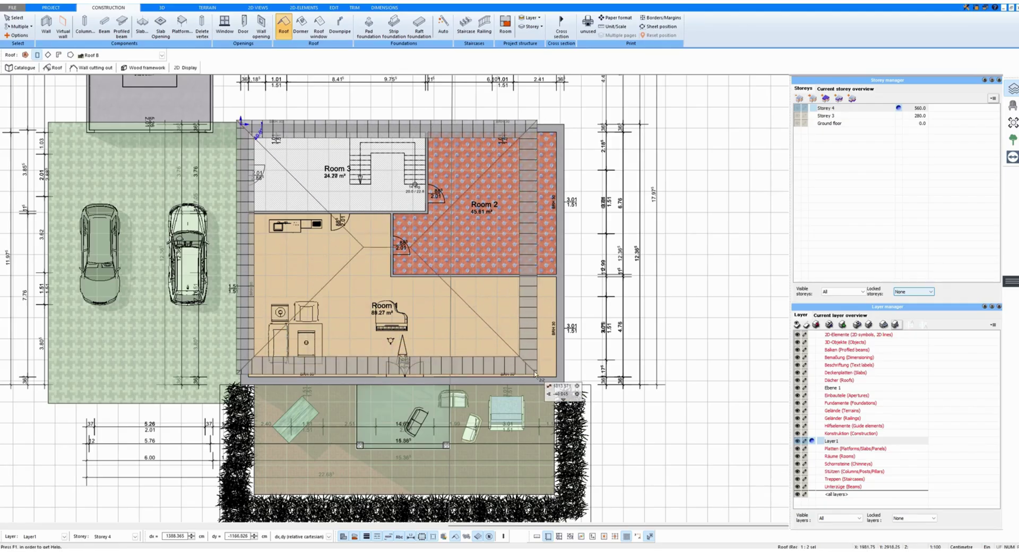
left_click(555, 381)
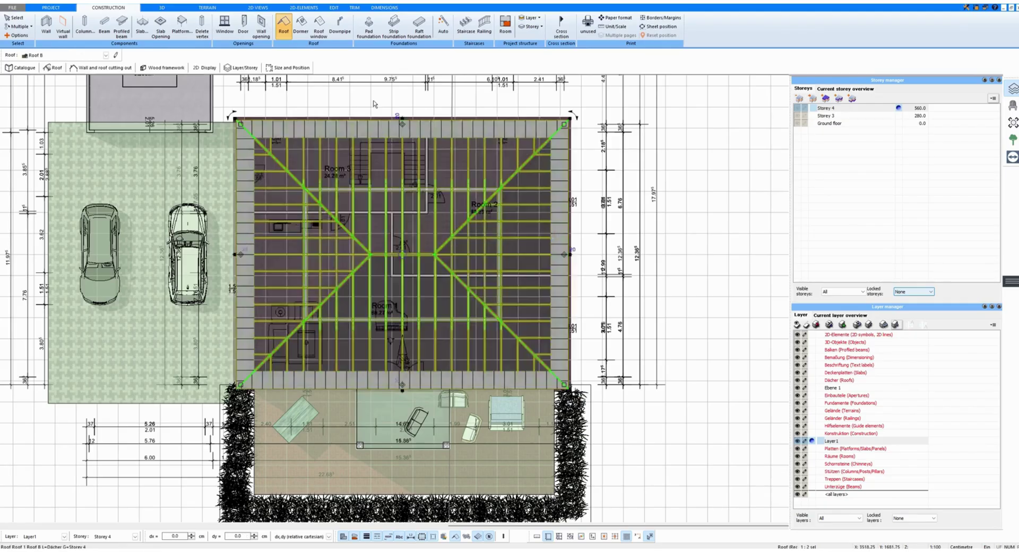
Place a vertical guide line from the outer corner of the right balcony column into the house plan.
left_click(304, 8)
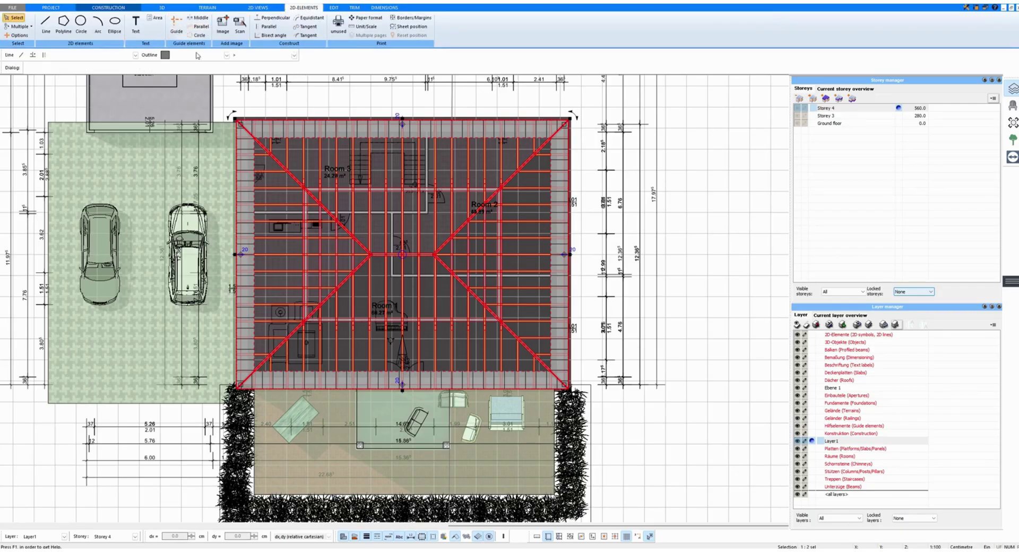
left_click(449, 448)
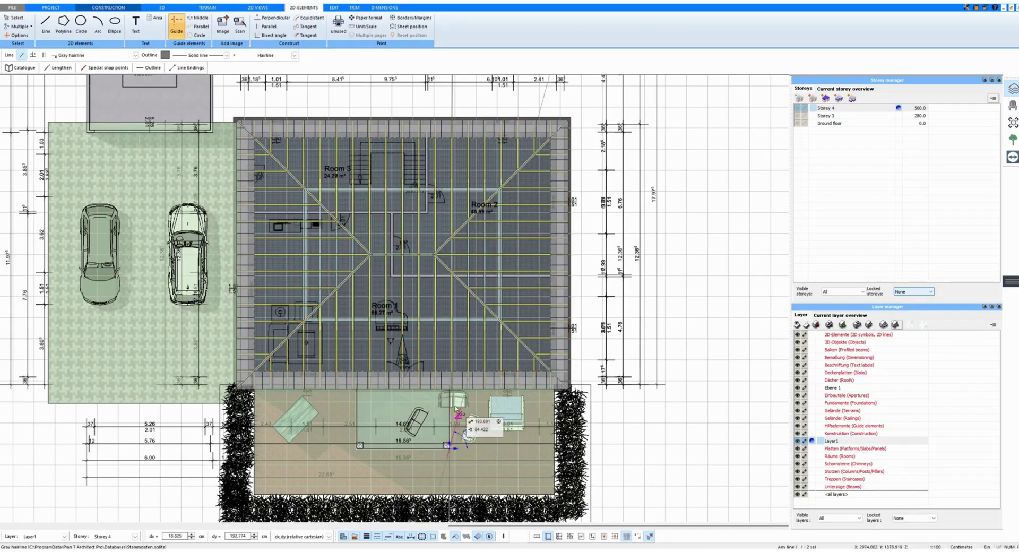
left_click(452, 248)
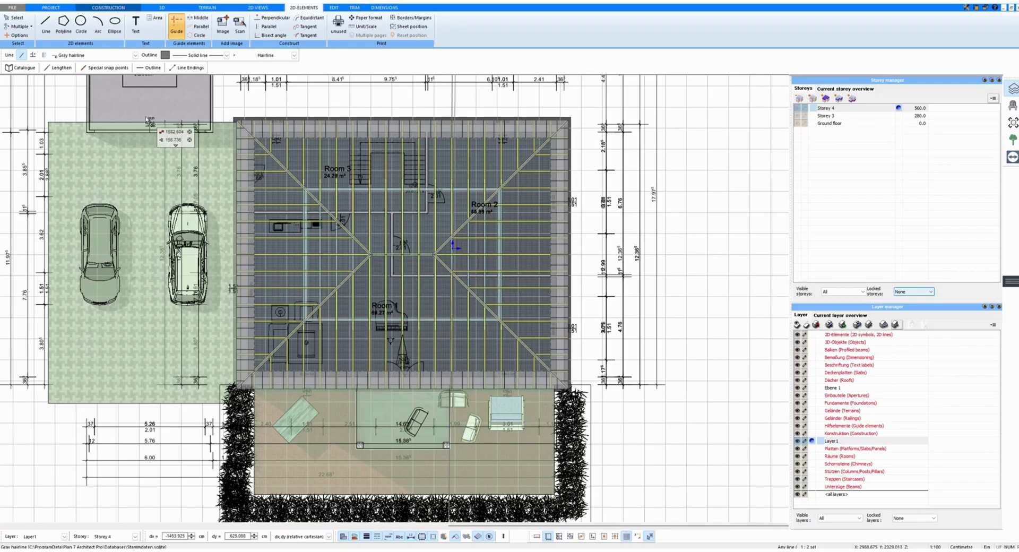
Draw a second rectangular roof from a point on the guide inside the house to the opposite outer corner of the balcony.
left_click(98, 8)
left_click(284, 24)
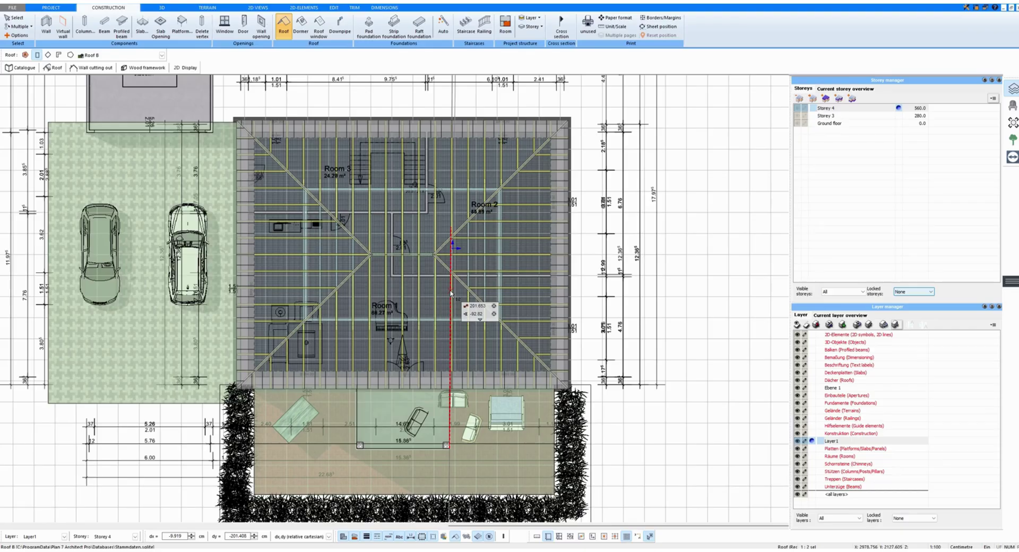
left_click(451, 293)
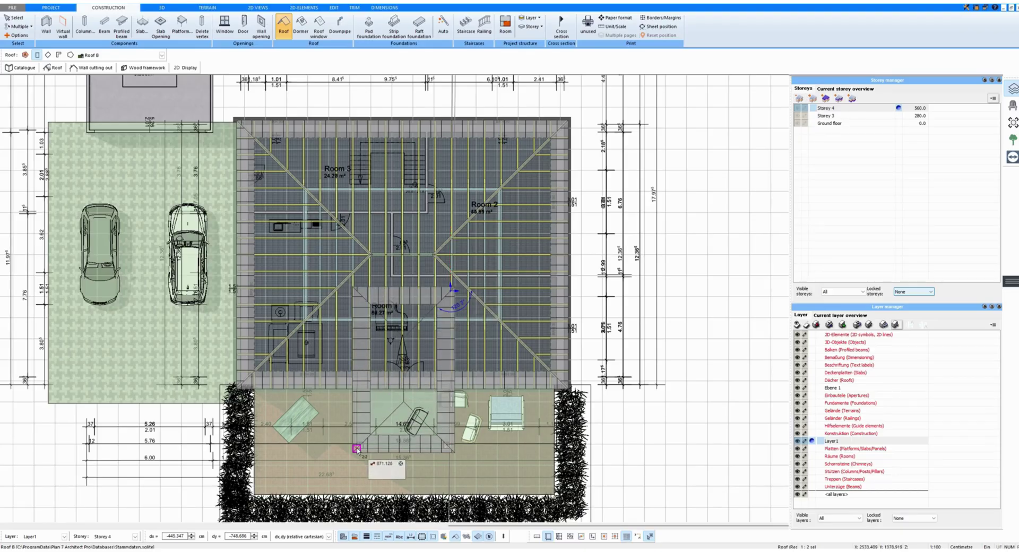
left_click(357, 449)
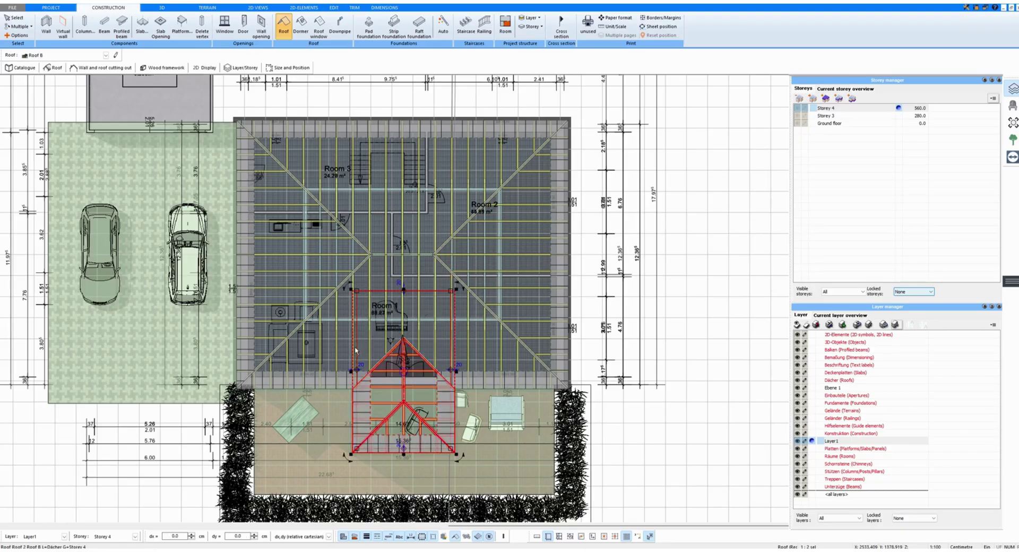
Show the house in 3D and set the project's intersection under roofs to None.
left_click(162, 8)
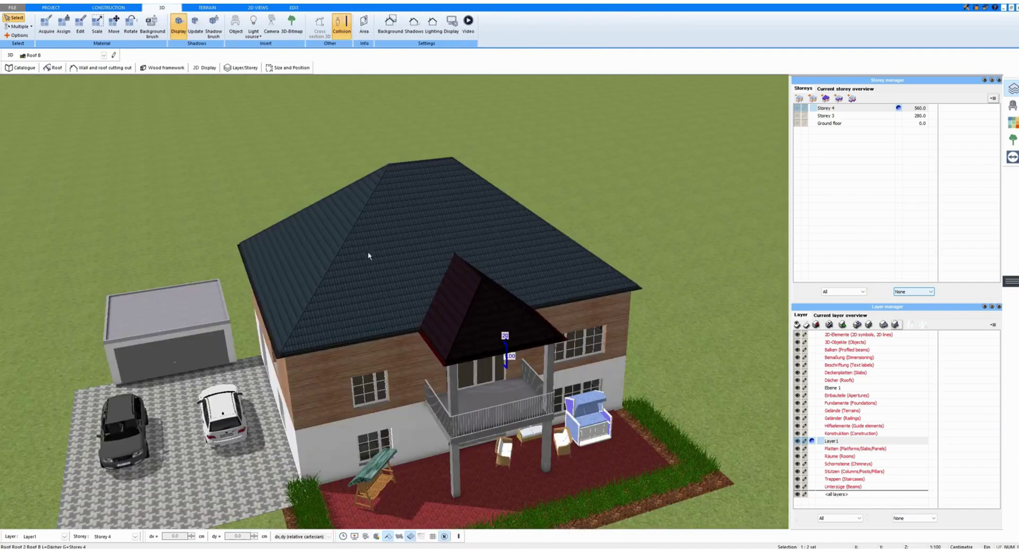
mouse_move(434, 288)
left_mouse_down()
mouse_move(448, 323)
mouse_move(420, 316)
mouse_move(431, 302)
left_mouse_up()
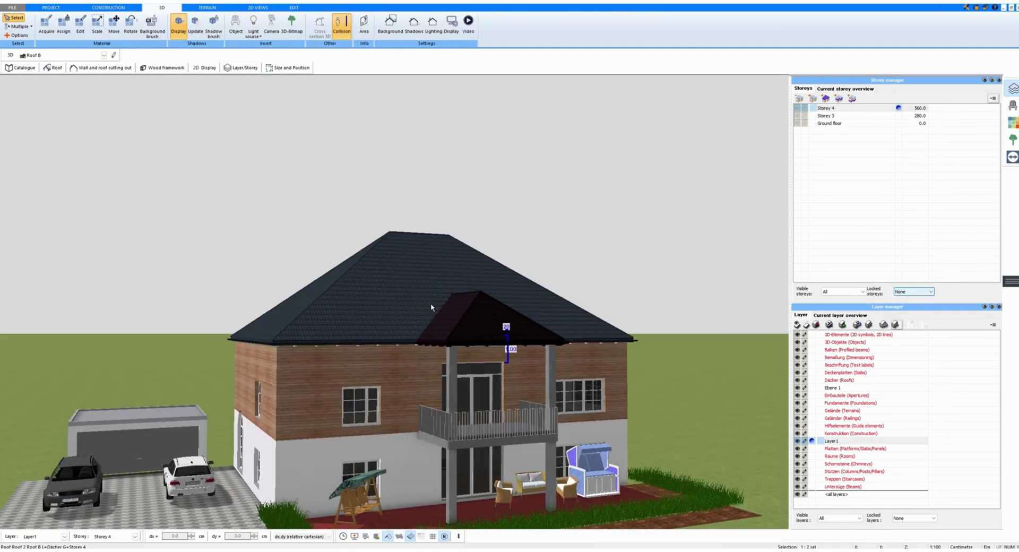
left_click(54, 8)
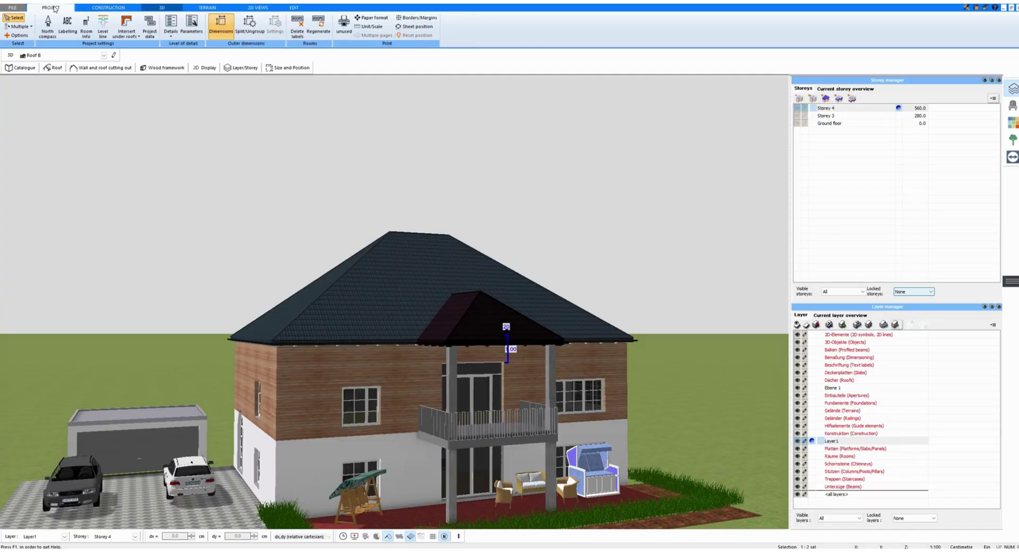
left_click(137, 36)
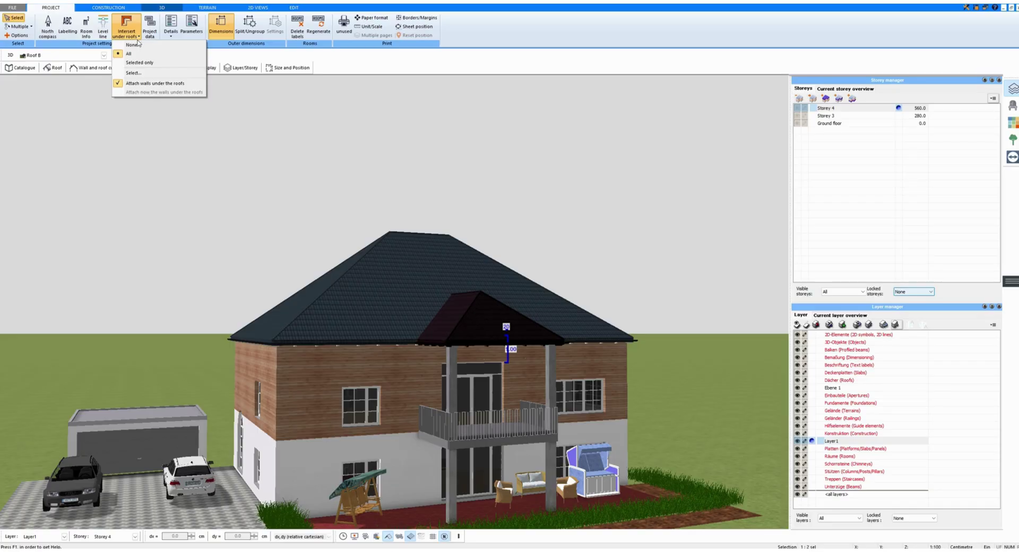
left_click(129, 55)
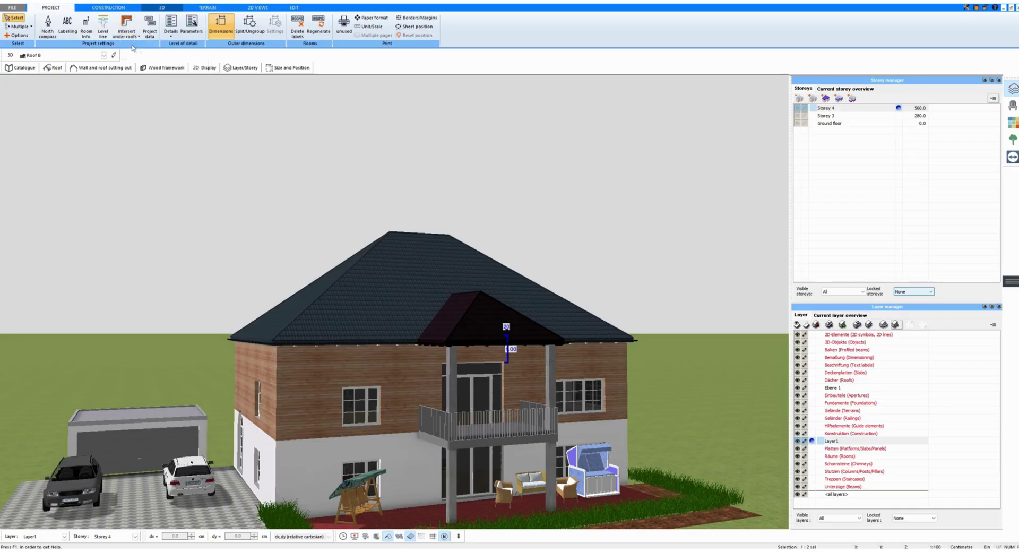
scroll(509, 329, "up", 3)
left_click_drag(490, 347, 504, 346)
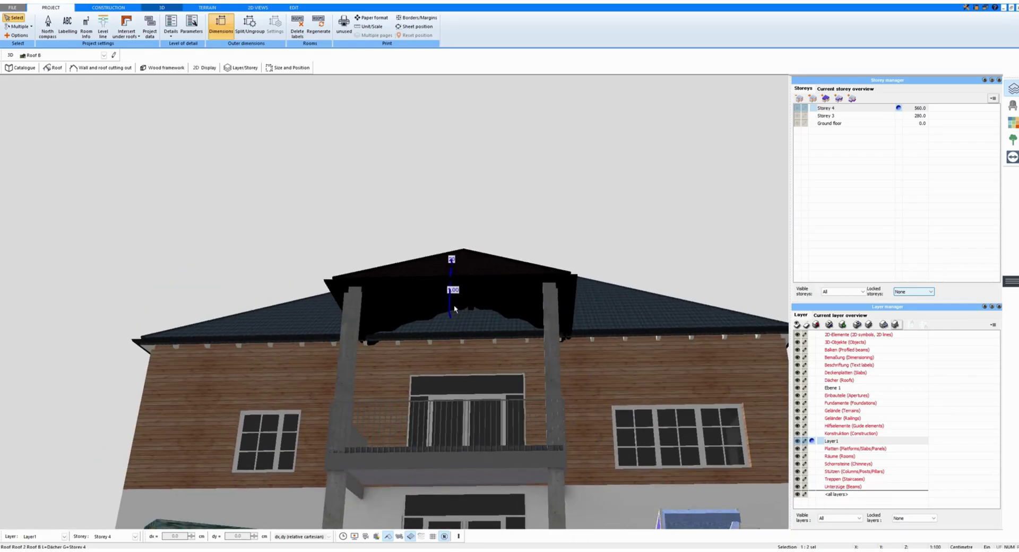
Set the project's intersection under roofs to All so the walls are cut under the roofs.
left_click(104, 29)
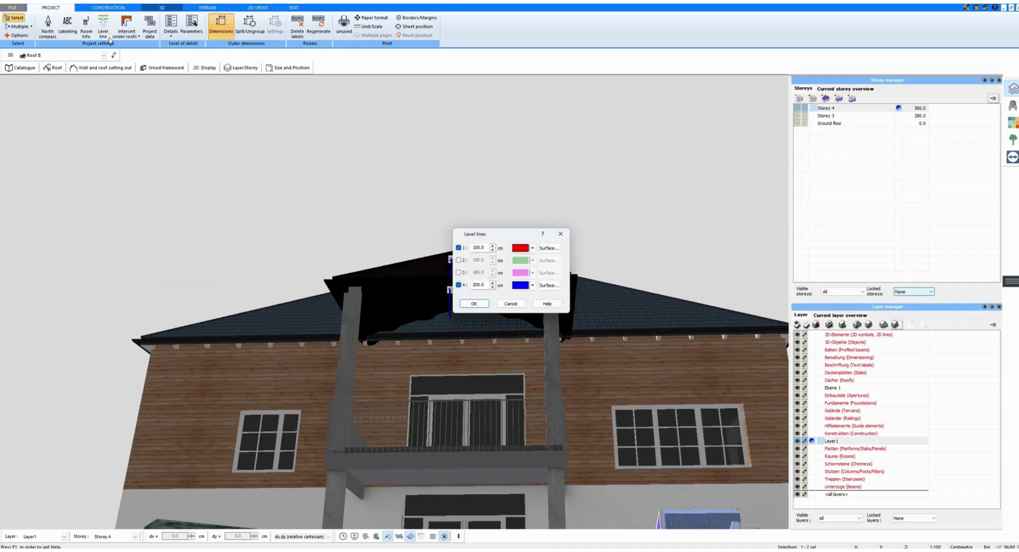
left_click(474, 304)
left_click(134, 37)
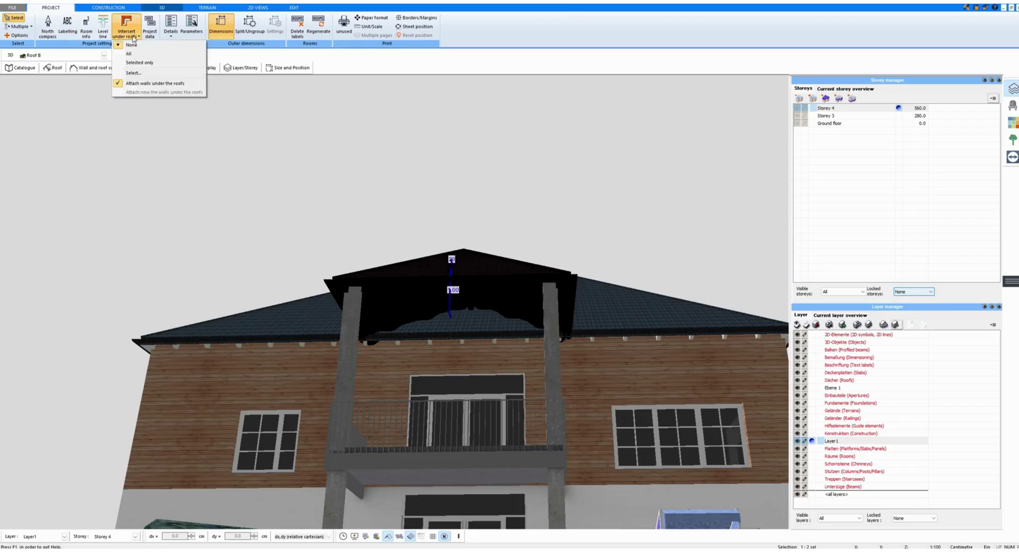
left_click(132, 54)
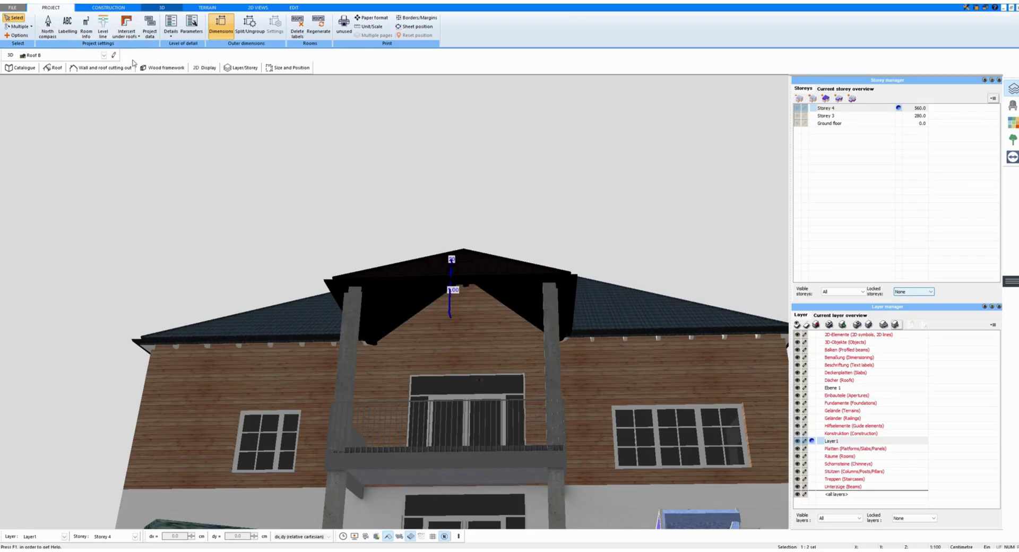
left_click_drag(422, 279, 471, 323)
scroll(468, 328, "down", 5)
Examine the wood framework of both roofs by showing it exclusively, and restore the normal roof display.
left_click(399, 534)
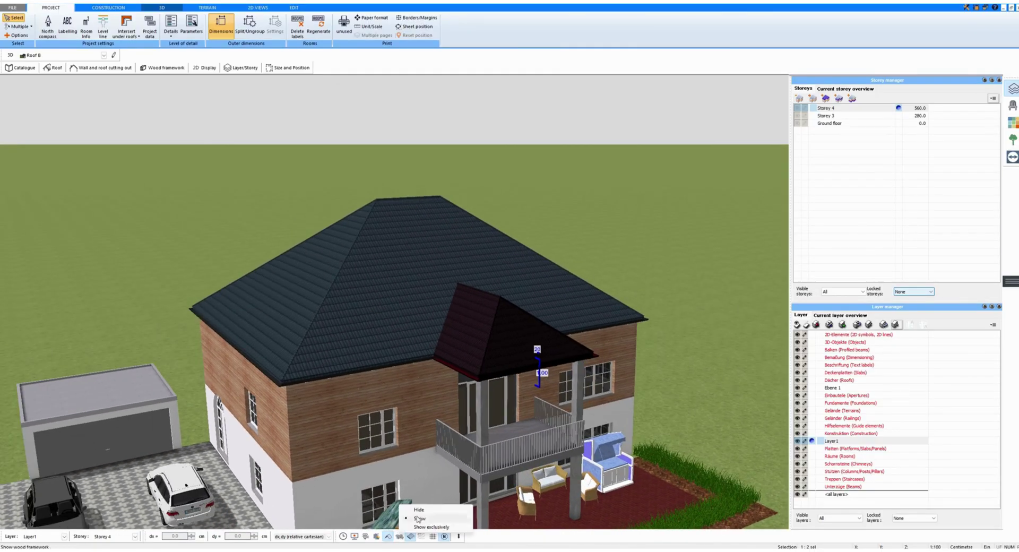
left_click(425, 528)
left_click_drag(461, 346, 435, 344)
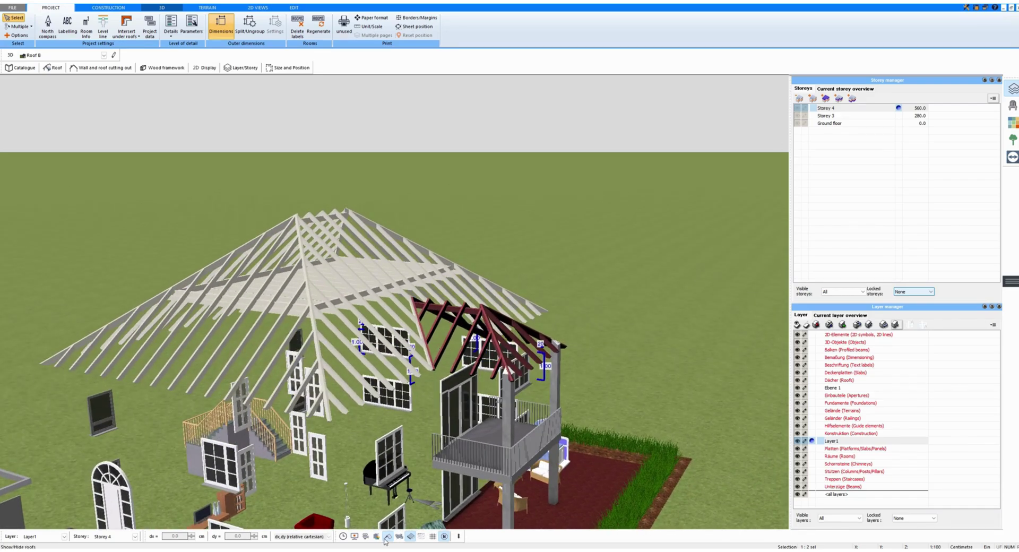
left_click(402, 538)
left_click(426, 521)
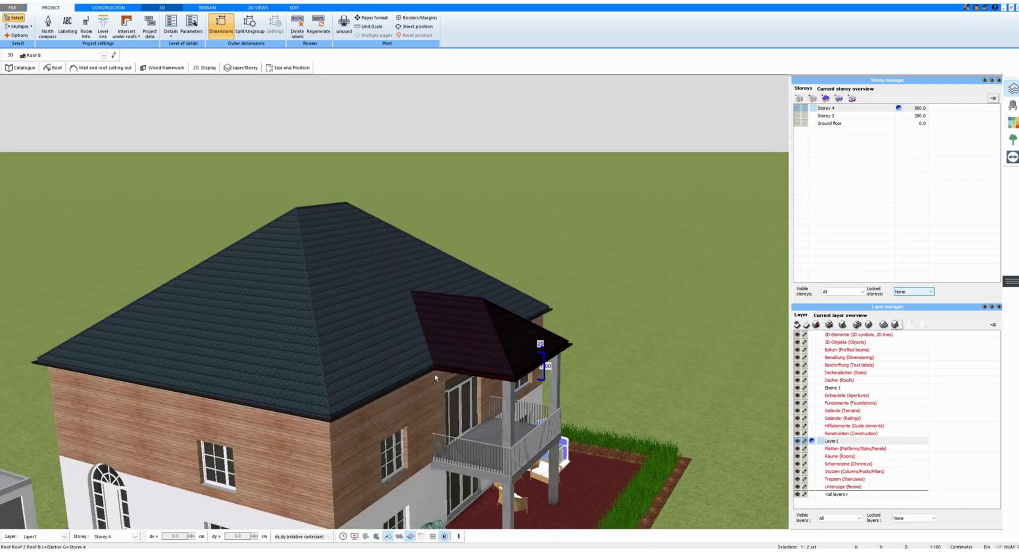
left_click_drag(463, 331, 484, 334)
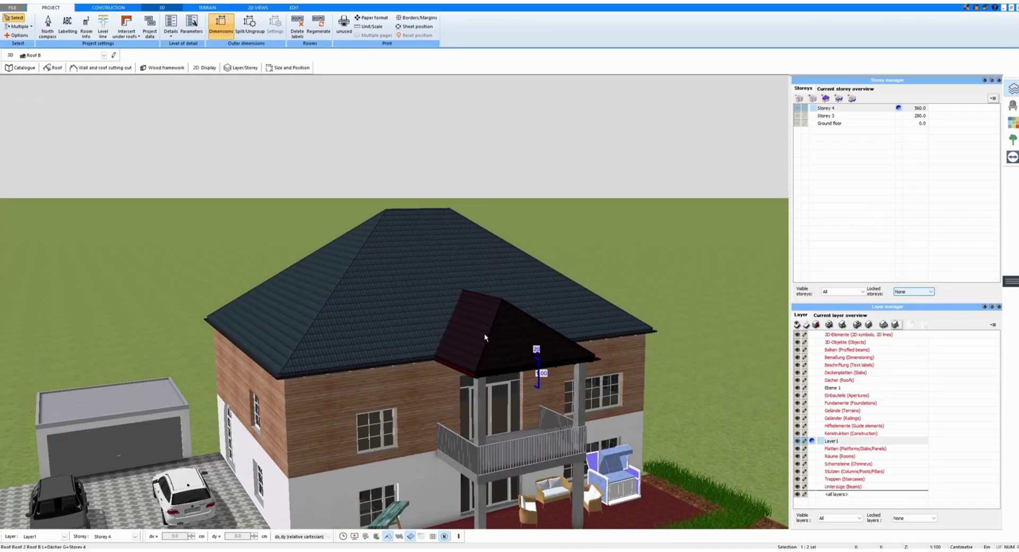
Change the front side of the balcony roof from a simple pitch to a gable.
left_click(53, 68)
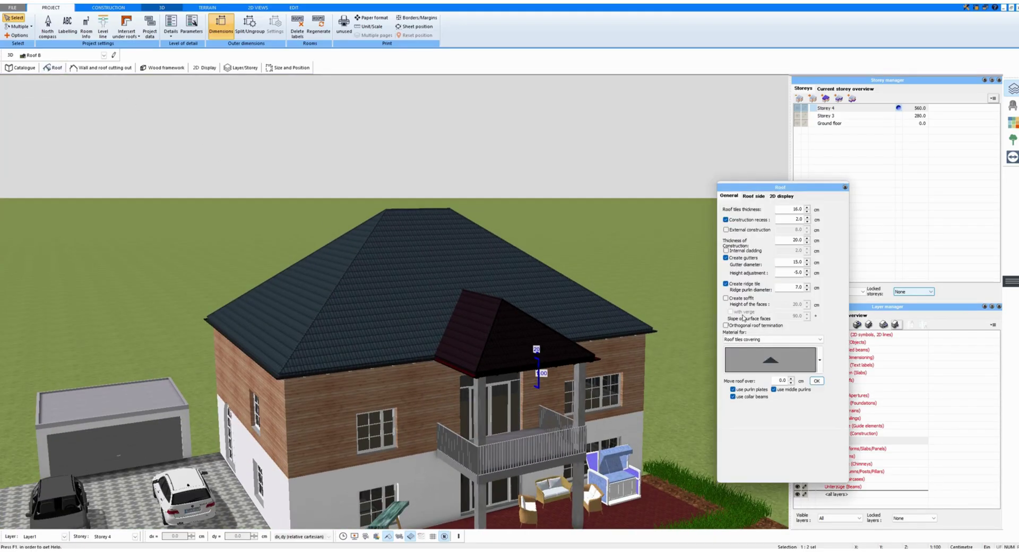
left_click(752, 196)
left_click(764, 278)
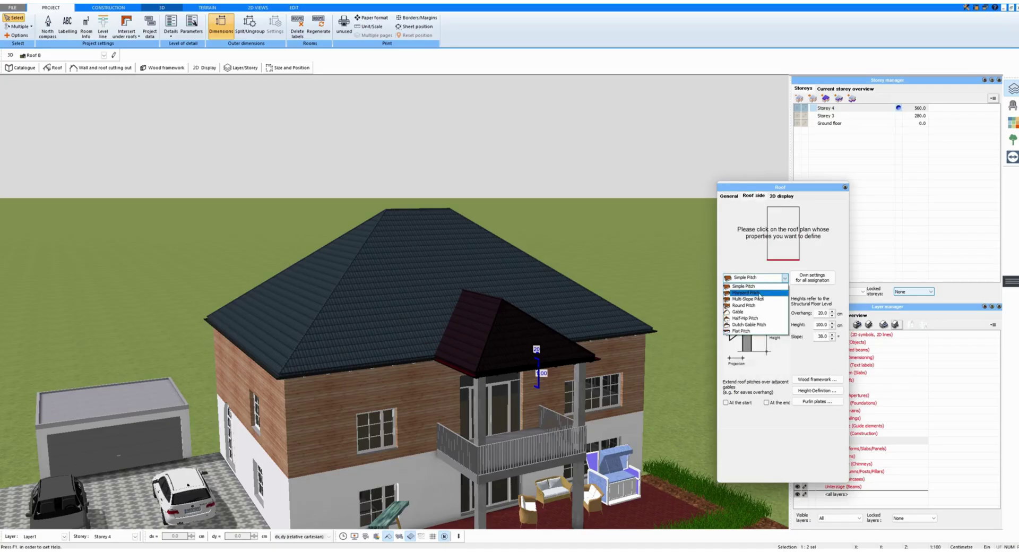
left_click(753, 312)
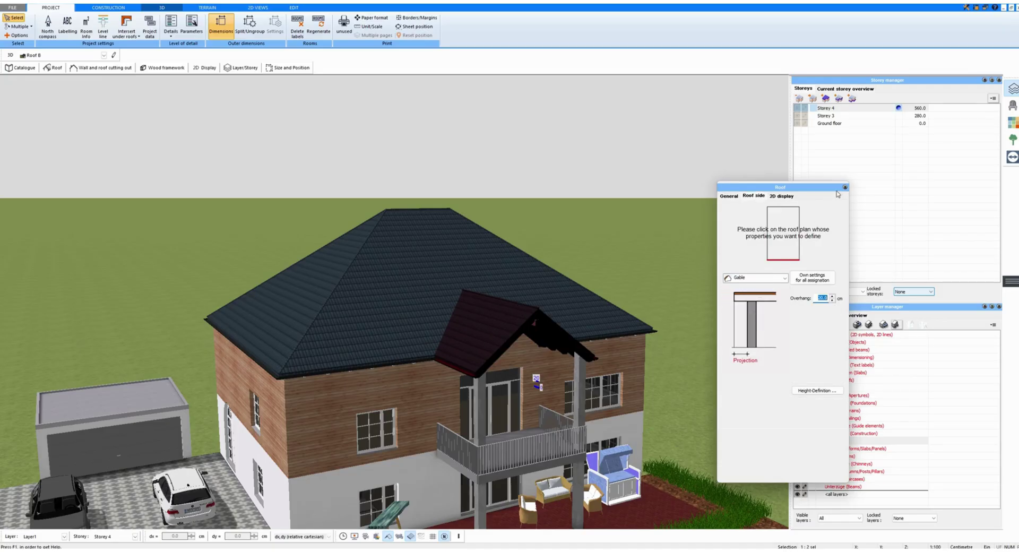
Move the balcony roof up by 50 cm and close its roof settings.
left_click(729, 196)
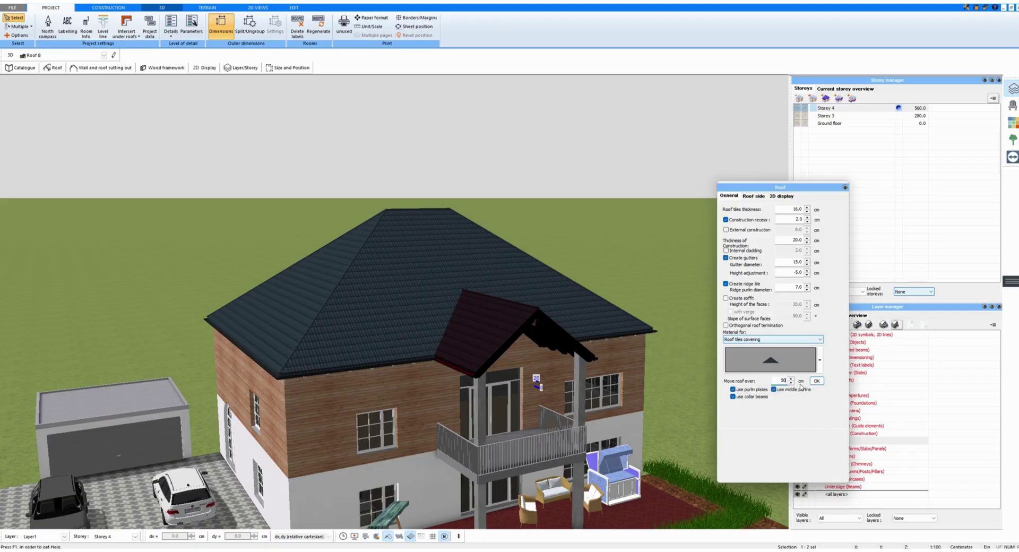
left_click(817, 381)
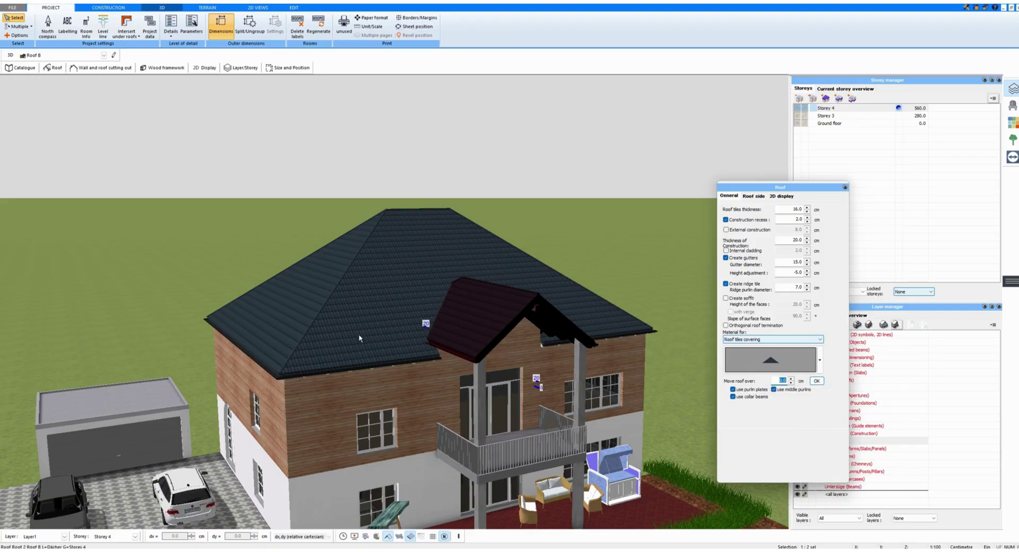
left_click_drag(359, 335, 552, 321)
left_click(845, 187)
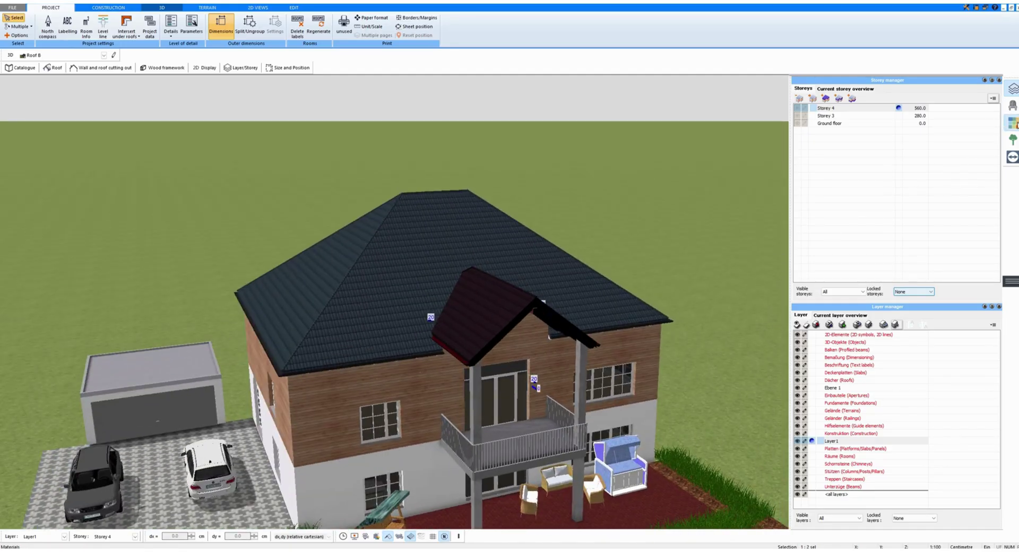
Try a light colour from the material catalogue on the balcony roof's covering, and undo it.
left_click(1013, 122)
left_click(904, 154)
left_click(480, 310)
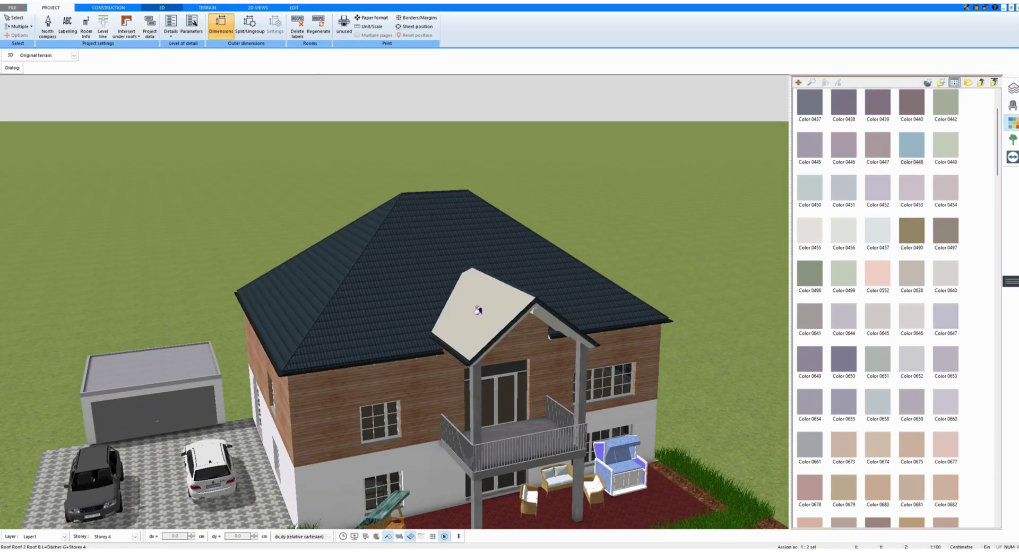
left_click_drag(479, 310, 523, 303)
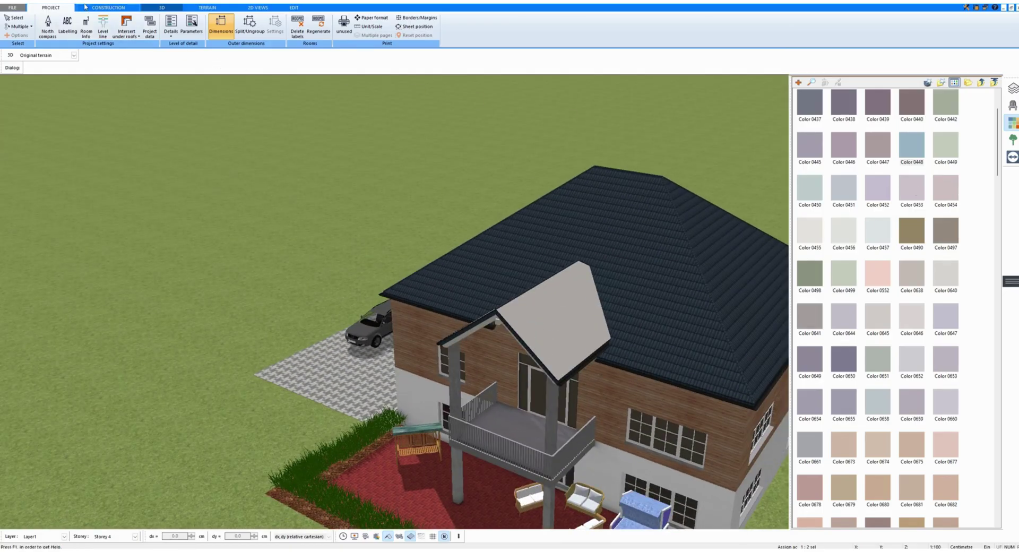
key("ctrl+z")
left_click_drag(606, 354, 568, 355)
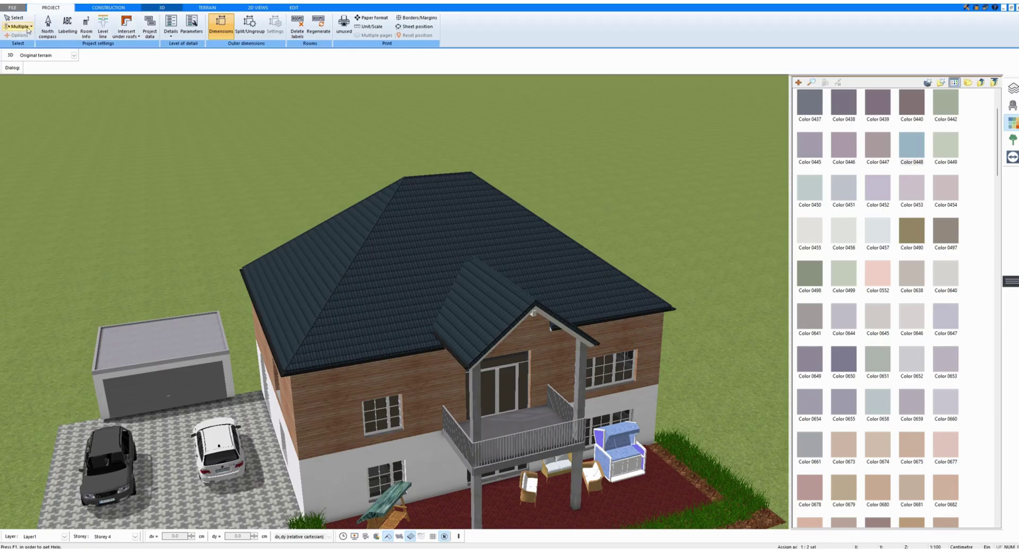
Delete the gable roof over the balcony.
left_click(15, 17)
left_click(467, 323)
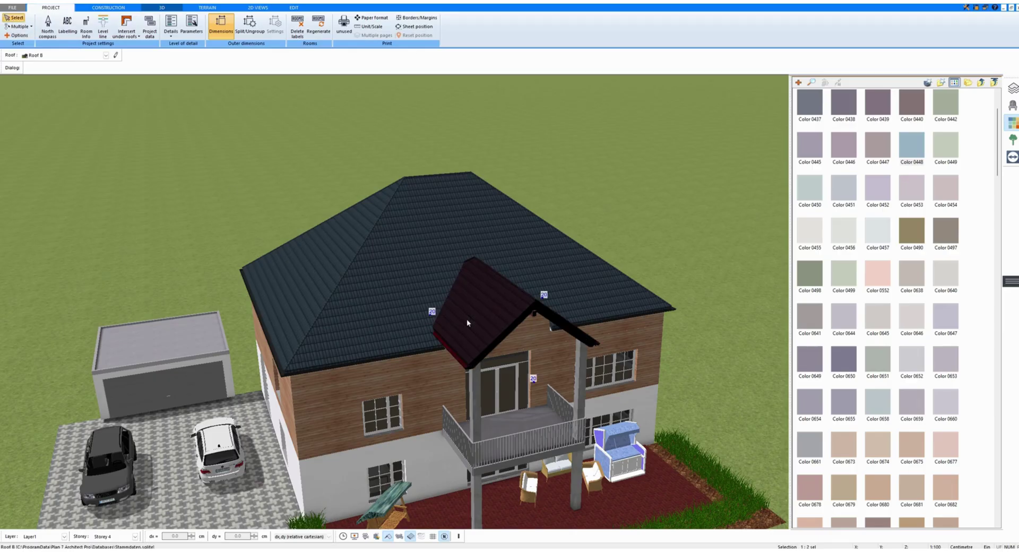
key("Delete")
Turn the main hip roof into a gable roof by setting its two opposite end sides to Gable.
left_click(367, 284)
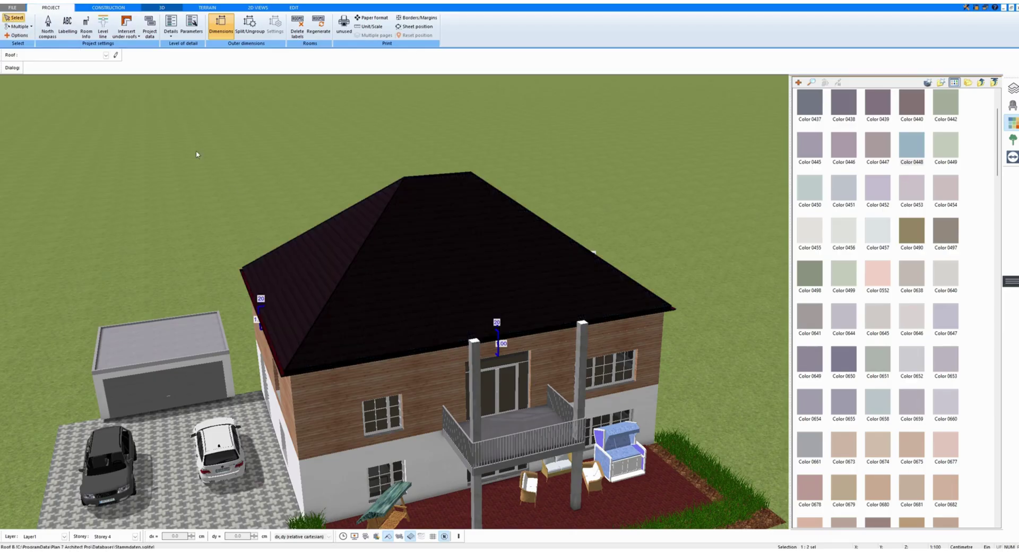
left_click(53, 67)
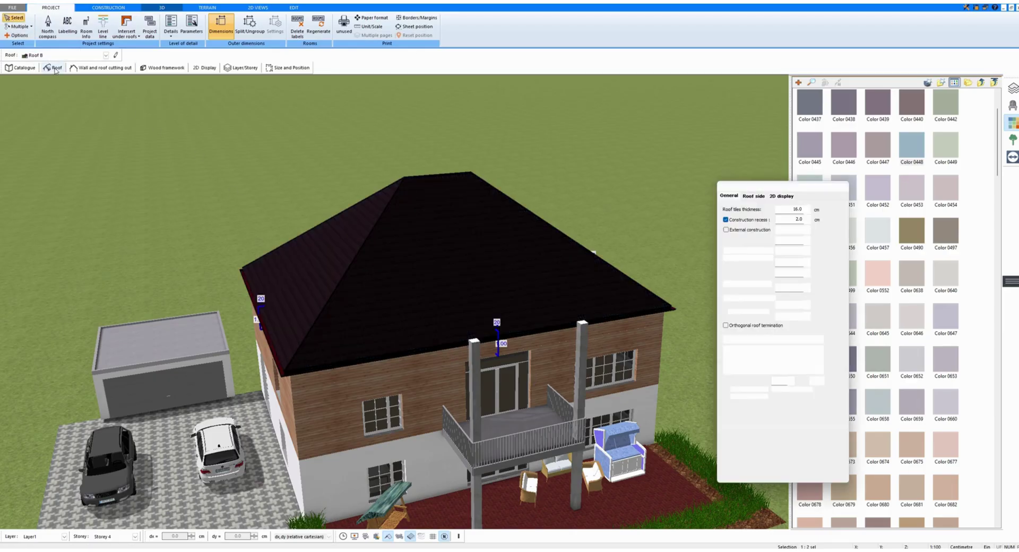
left_click(752, 197)
left_click(754, 278)
left_click(745, 312)
left_click(817, 249)
left_click(765, 279)
left_click(748, 311)
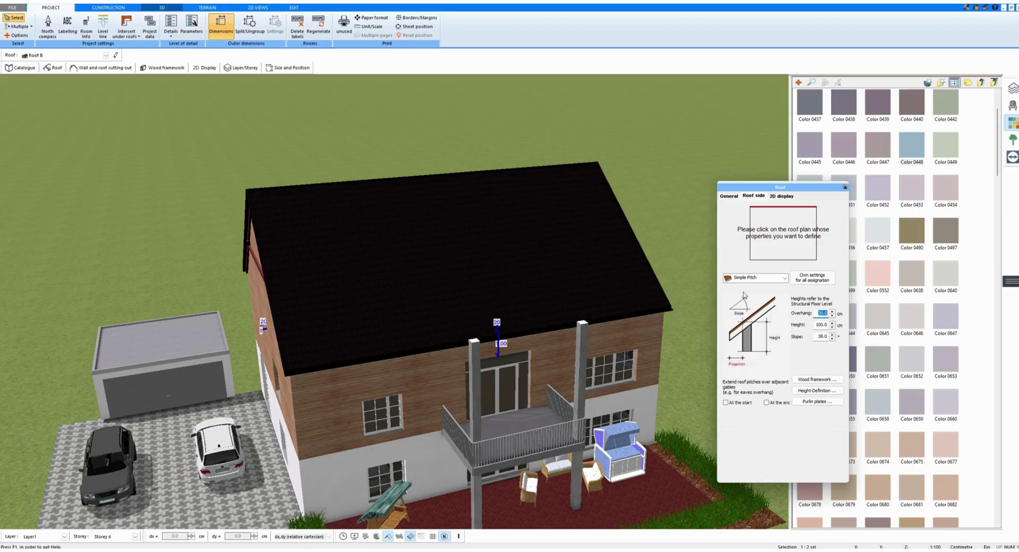
Set the slope of both pitched sides of the main gable roof to 30°.
left_click(820, 339)
left_click(808, 260)
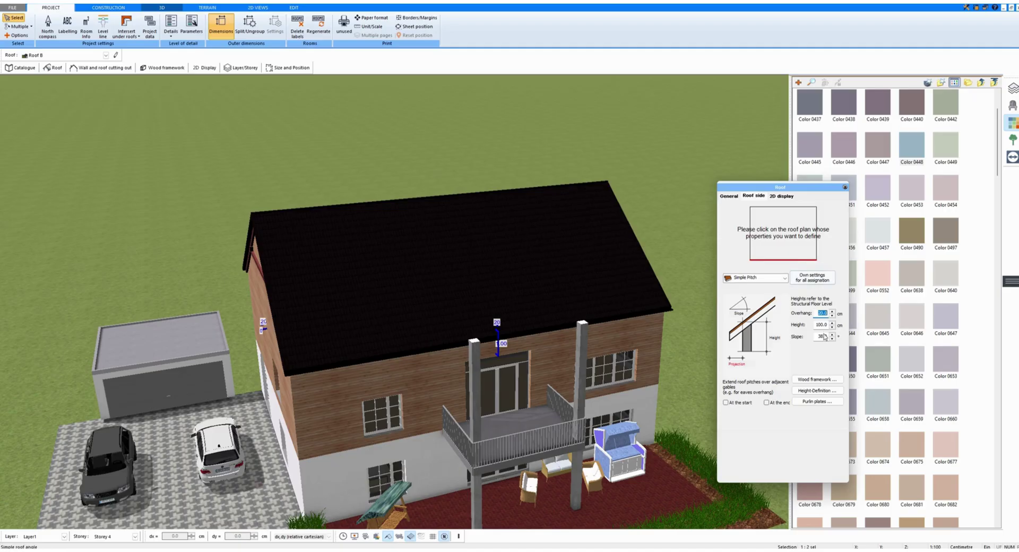
left_click_drag(818, 341, 846, 342)
left_click(845, 187)
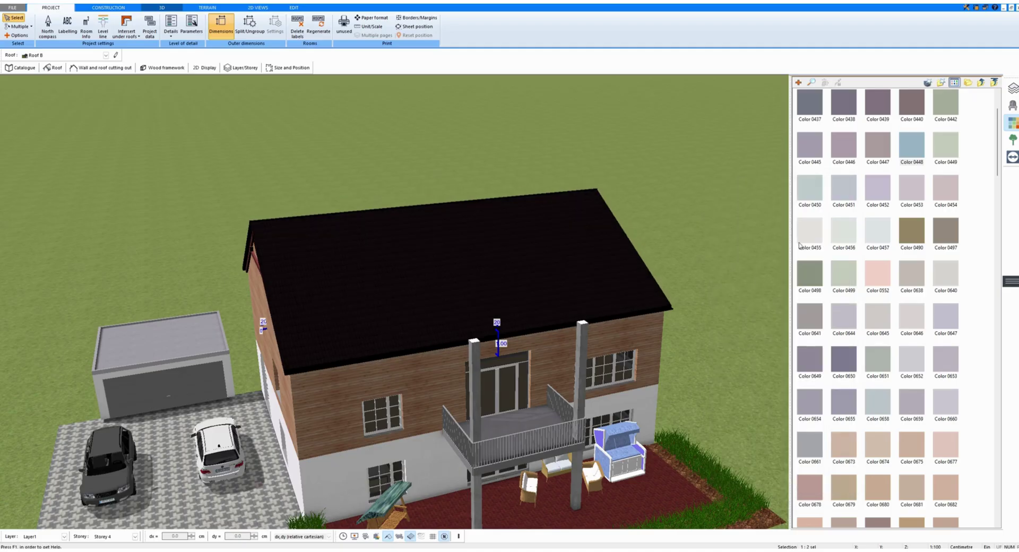
left_click_drag(583, 320, 488, 332)
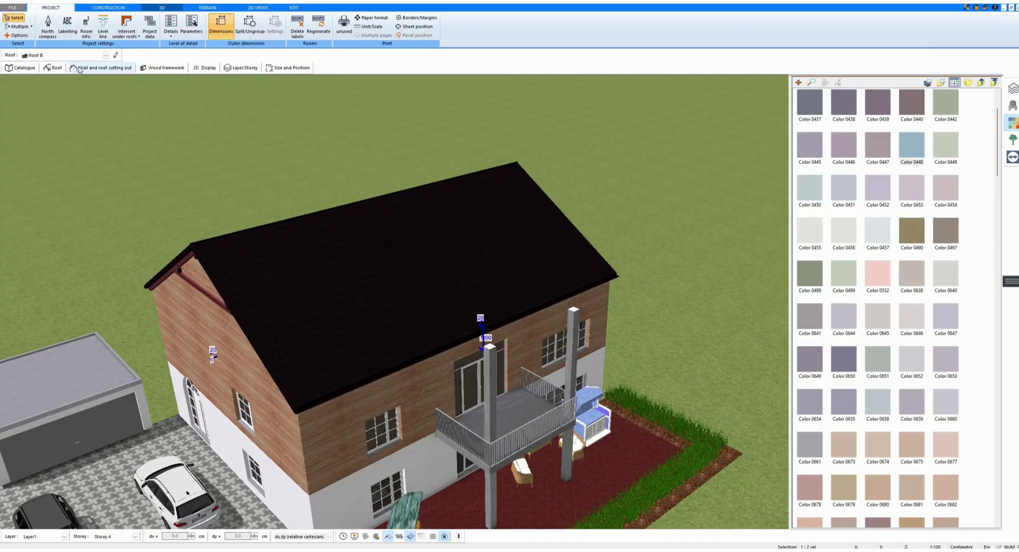
Move the main gable roof up by 50 cm and by a further 30 cm.
left_click(53, 67)
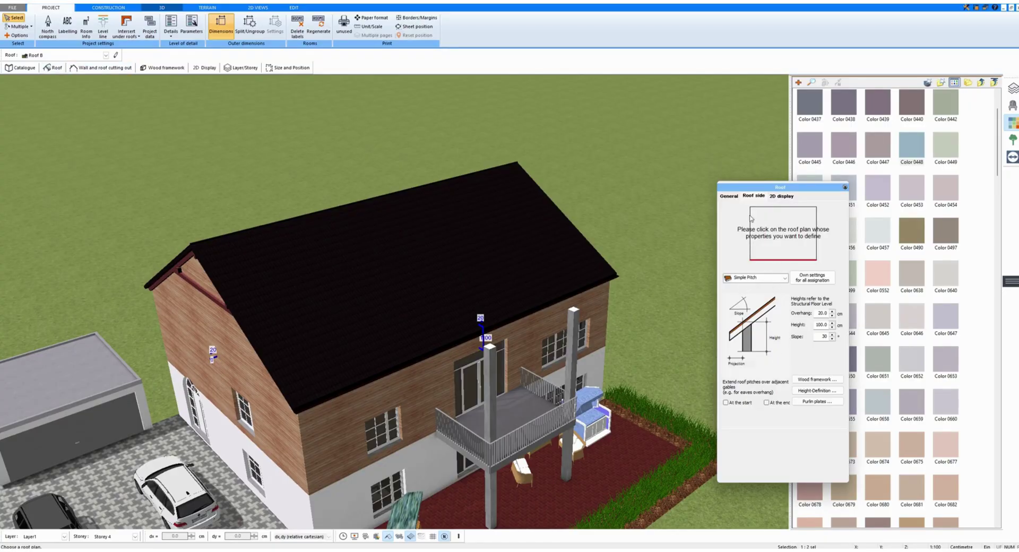
left_click(729, 196)
left_click_drag(777, 381, 800, 383)
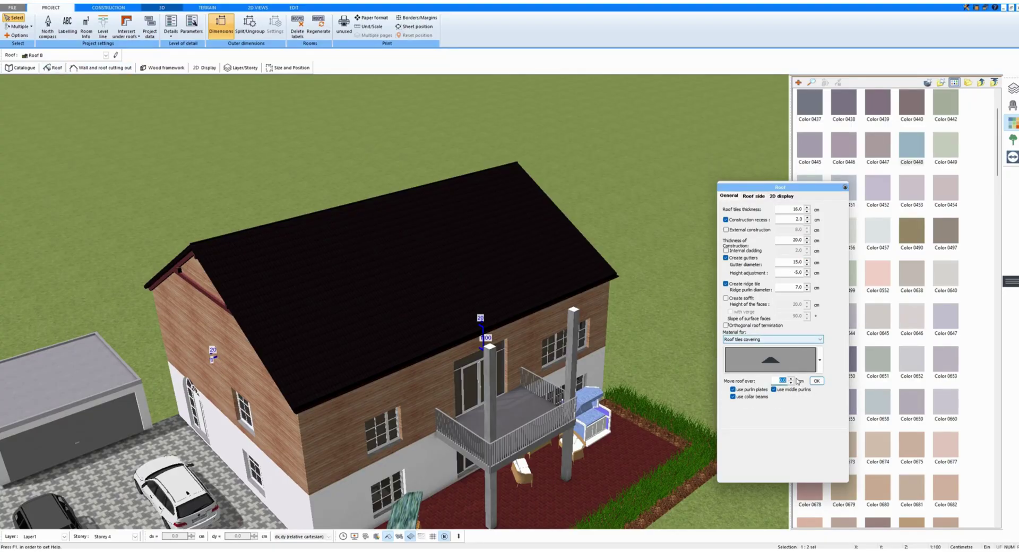
left_click_drag(451, 319, 431, 366)
left_click(56, 69)
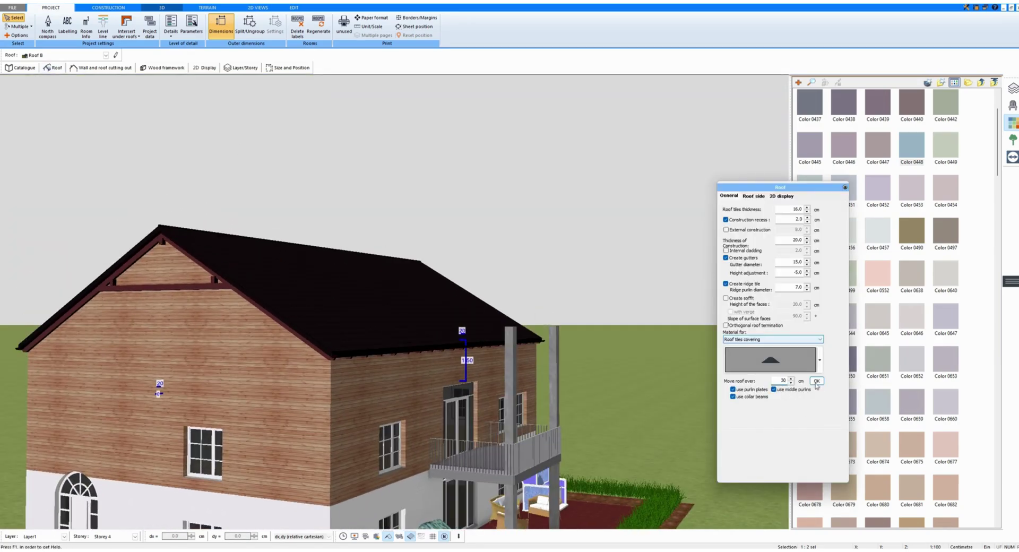
left_click(819, 383)
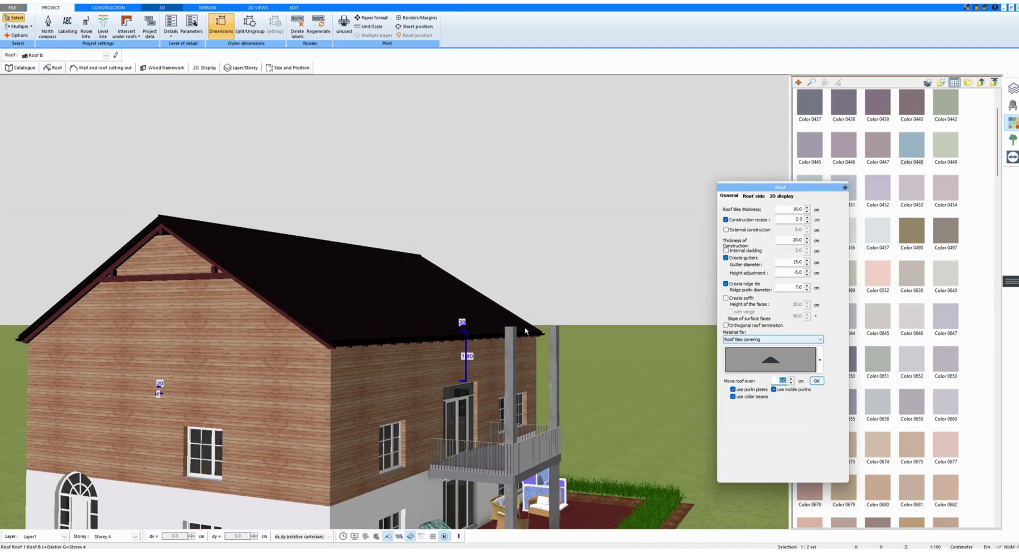
Draw a rectangular roof over the balcony in plan, from the house wall corner to the diagonally opposite outer column.
left_click(109, 8)
scroll(413, 428, "up", 2)
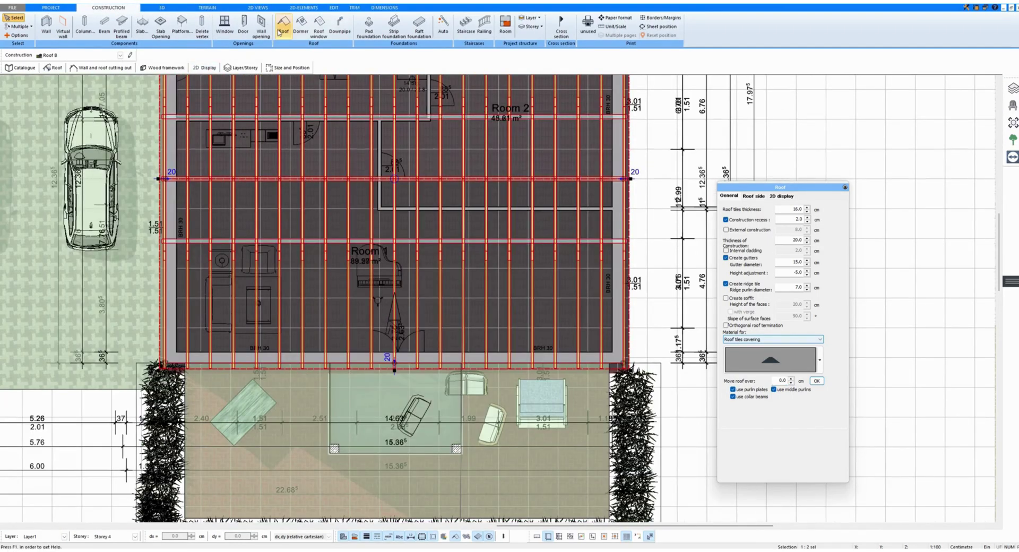
left_click(283, 29)
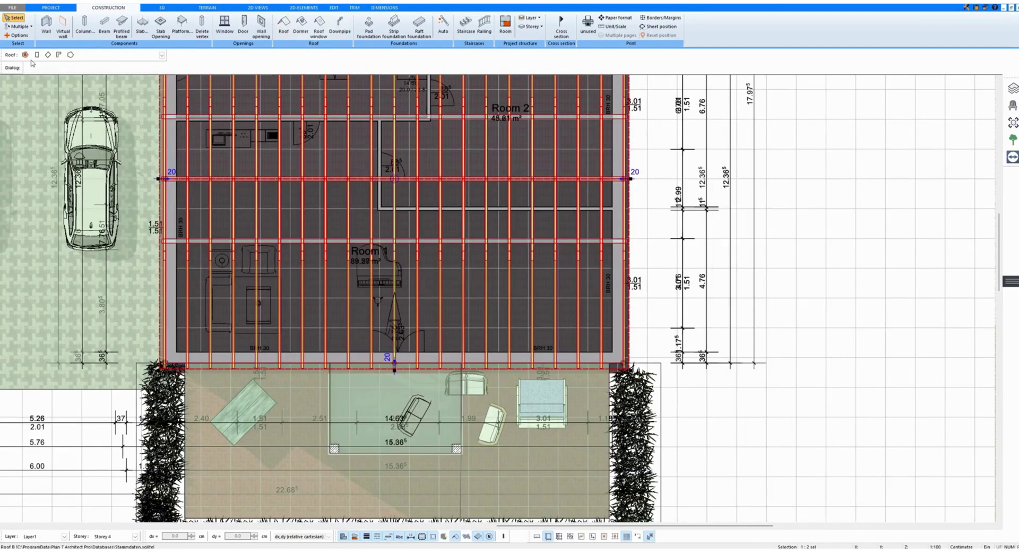
left_click(37, 55)
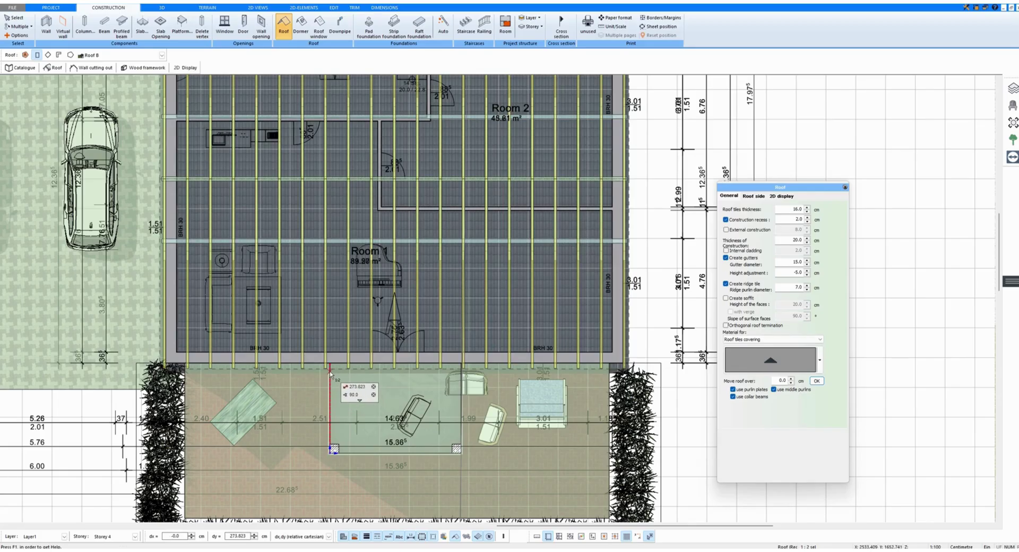
left_click(330, 367)
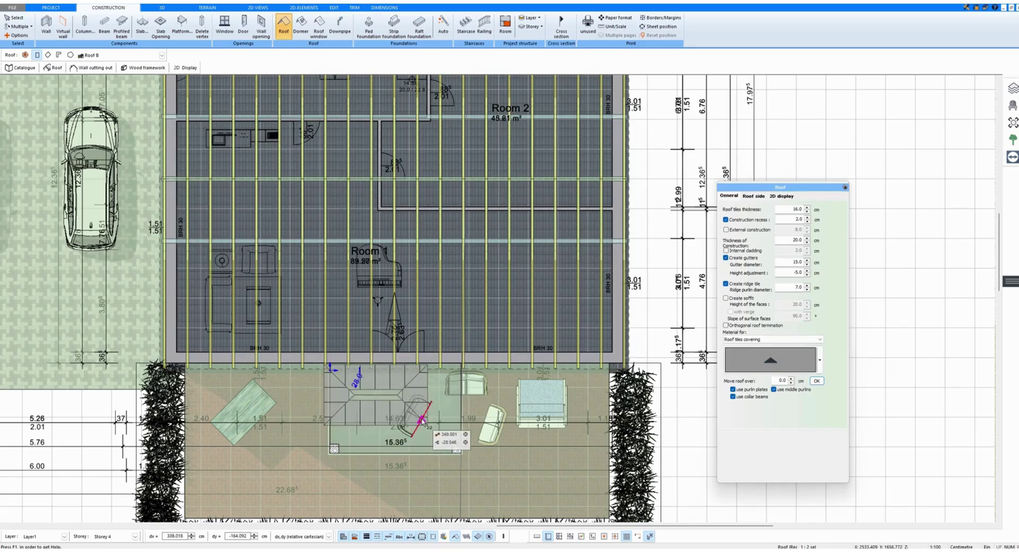
left_click(460, 452)
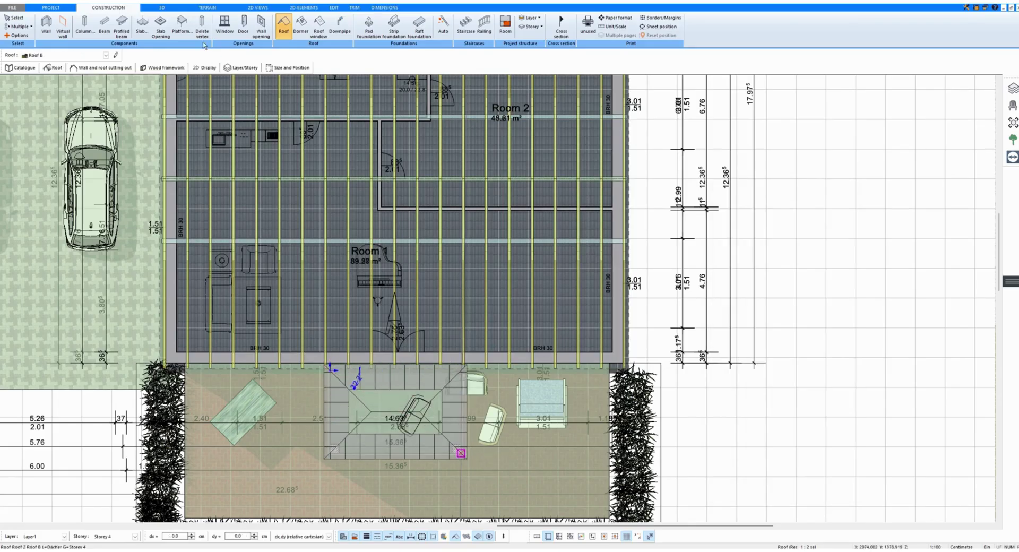
Set the balcony roof's two lateral sides and its side against the house to Gable, leaving only the outer side pitched.
left_click(162, 8)
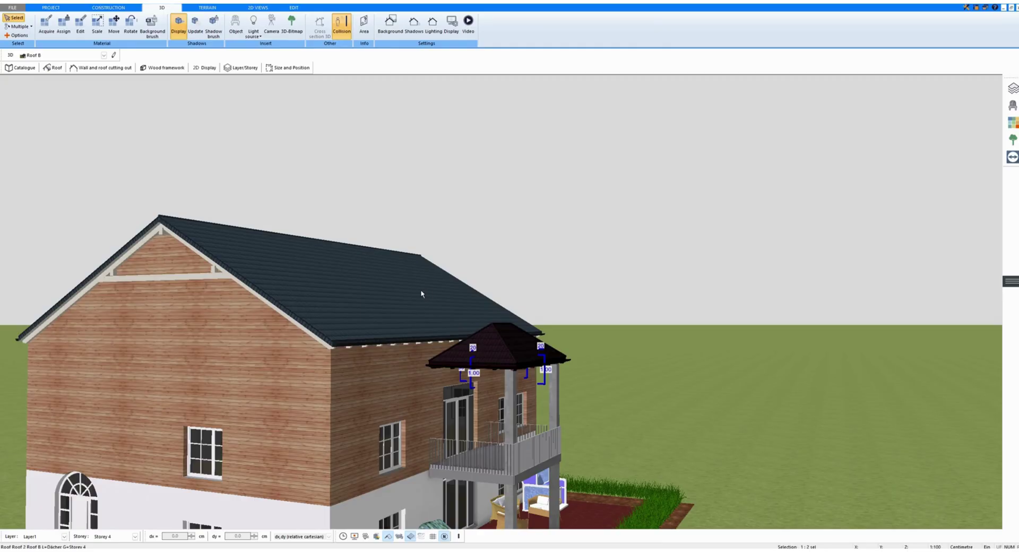
left_click_drag(421, 291, 483, 321)
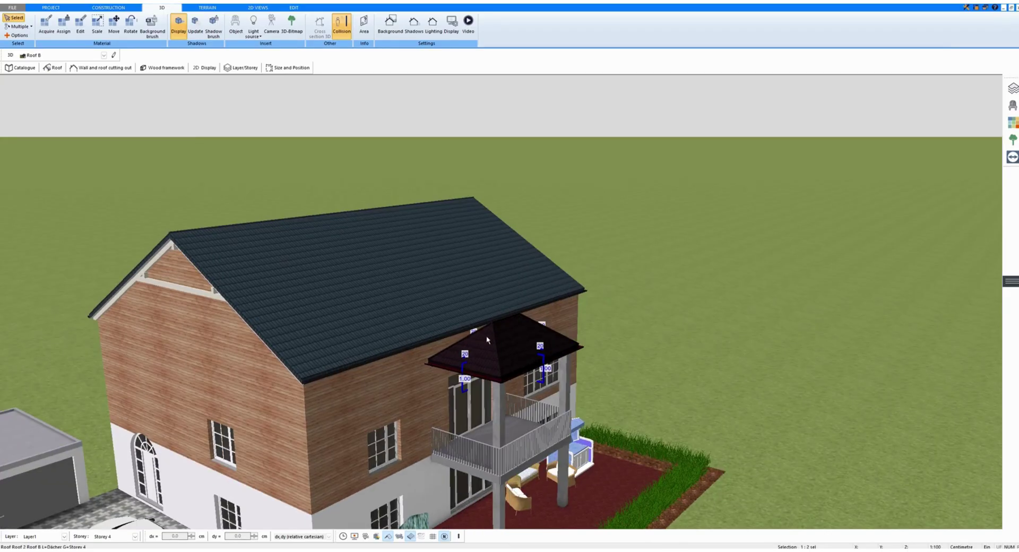
left_click(55, 68)
left_click(754, 196)
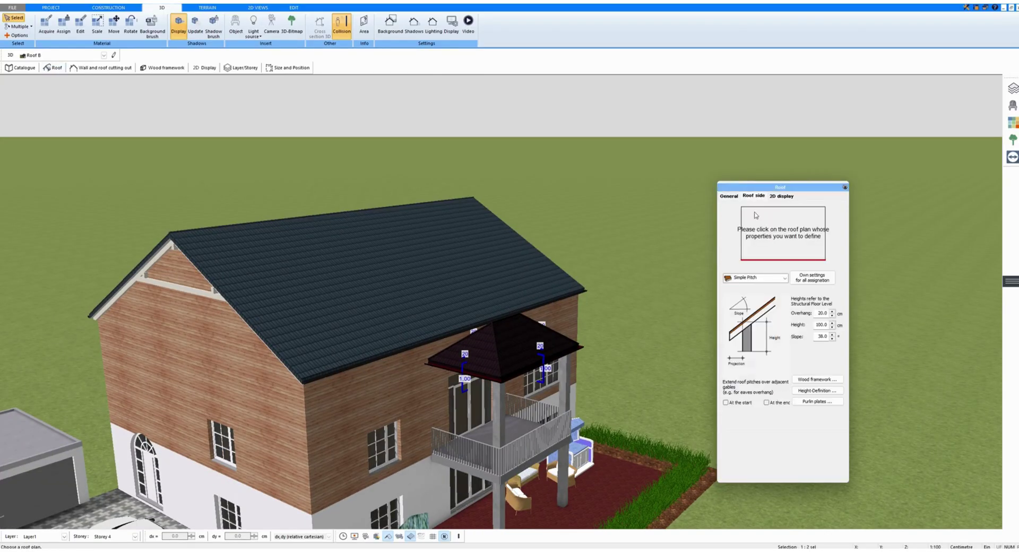
left_click(742, 247)
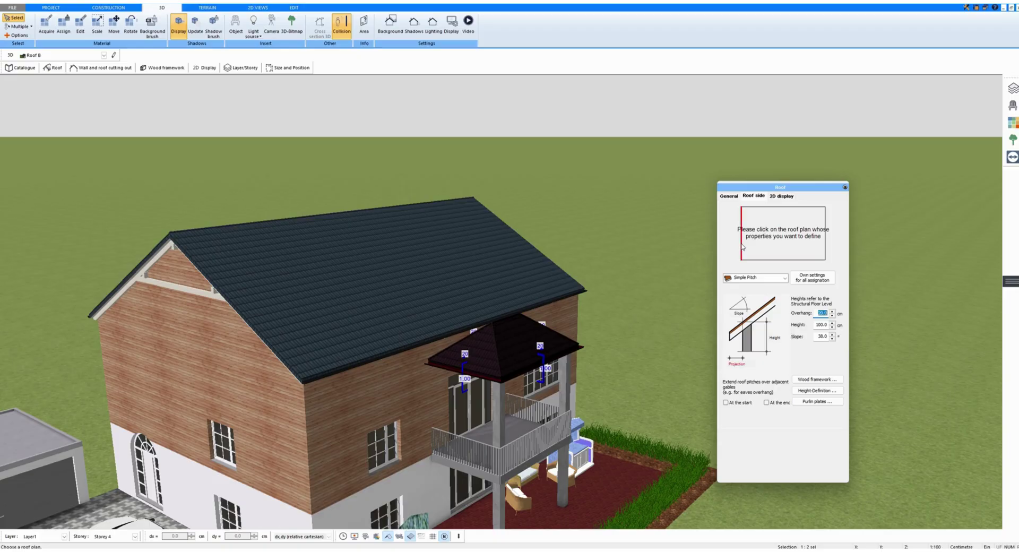
left_click(751, 278)
left_click(750, 313)
left_click(770, 213)
left_click(759, 280)
left_click(759, 312)
left_click(825, 234)
left_click(762, 281)
left_click(752, 313)
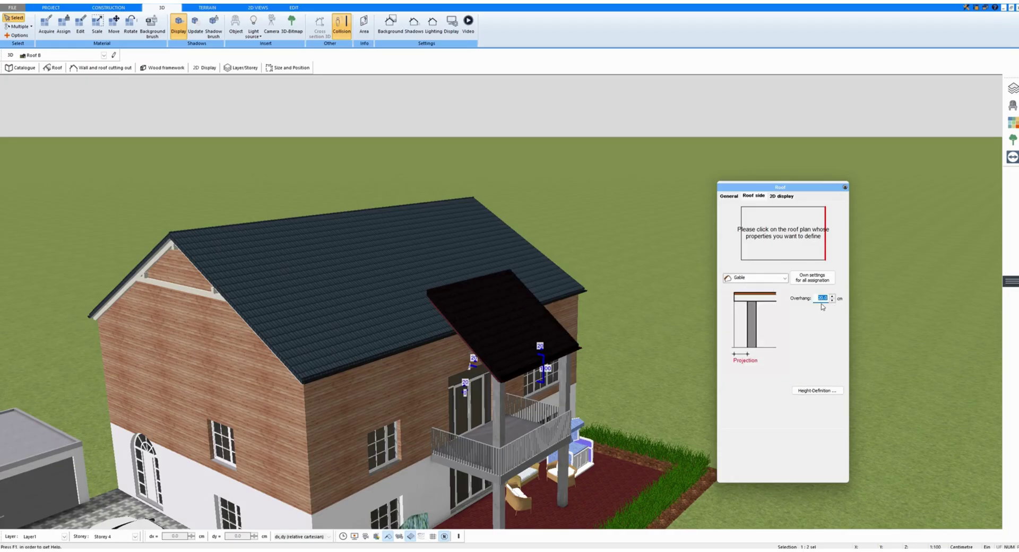
Set the slope of the balcony roof's outer pitched side to 15°.
left_click(769, 261)
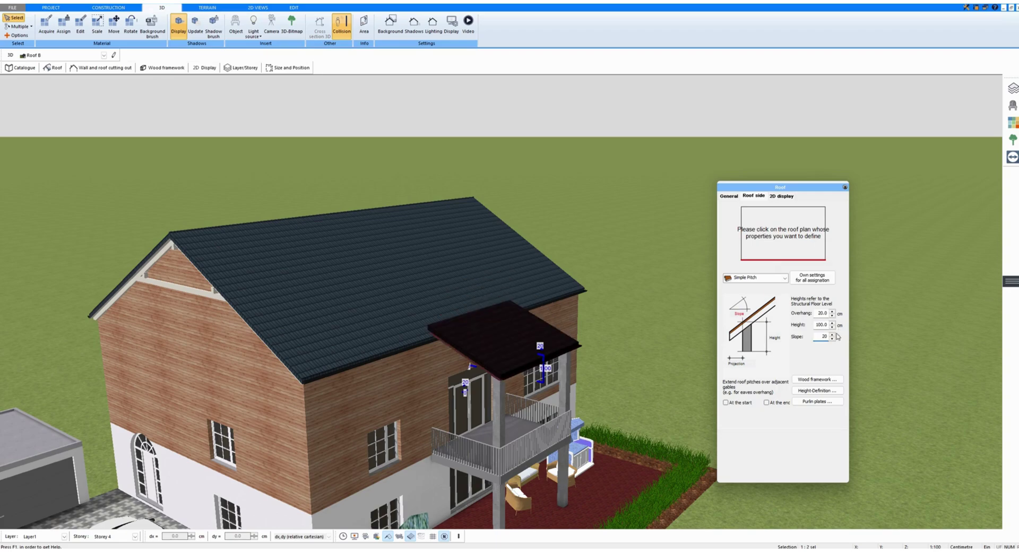
type("15")
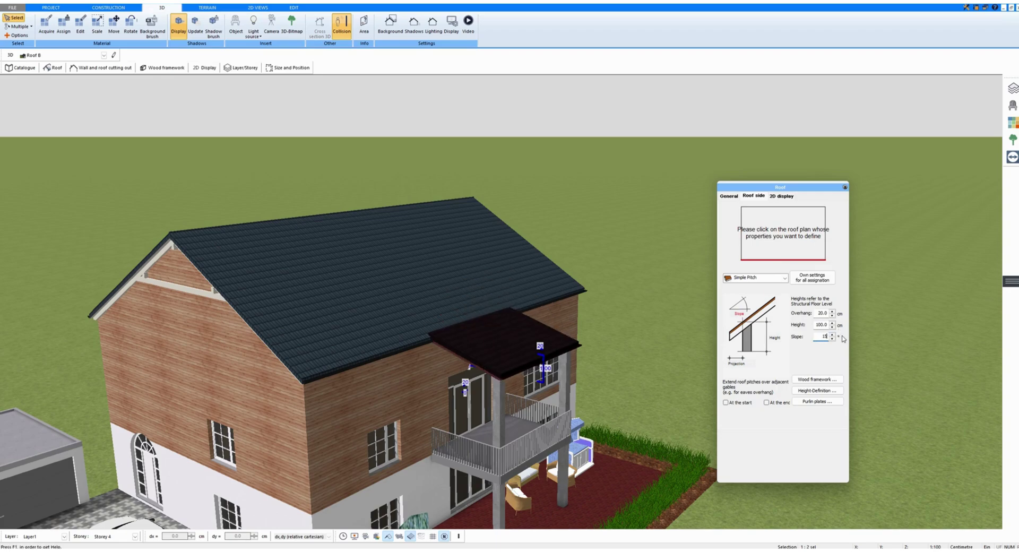
left_click(845, 187)
Examine the balcony roof and its junction with the main gable roof in 3D, with nothing selected.
scroll(472, 340, "up", 5)
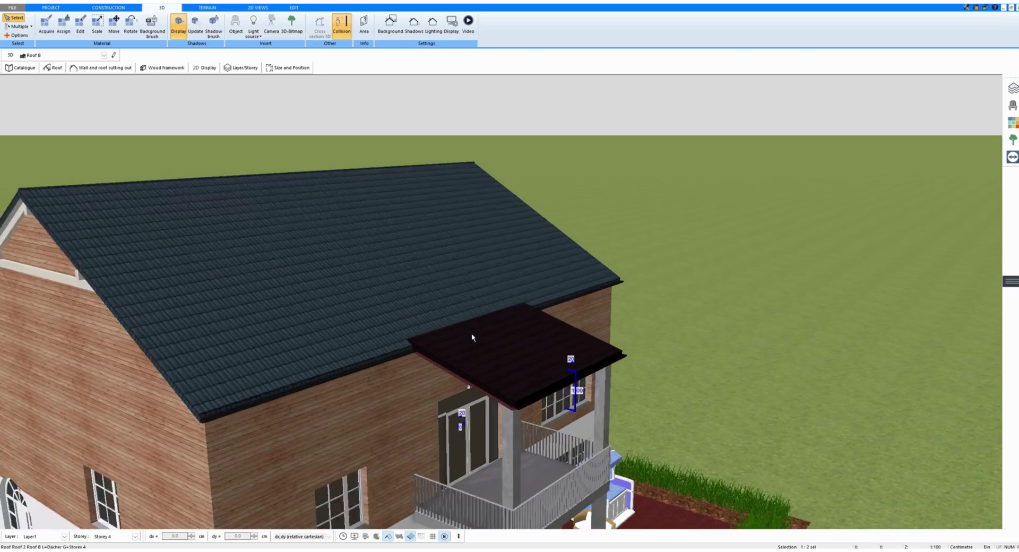
middle_click_drag(475, 351, 500, 338)
left_click(770, 183)
scroll(692, 252, "down", 5)
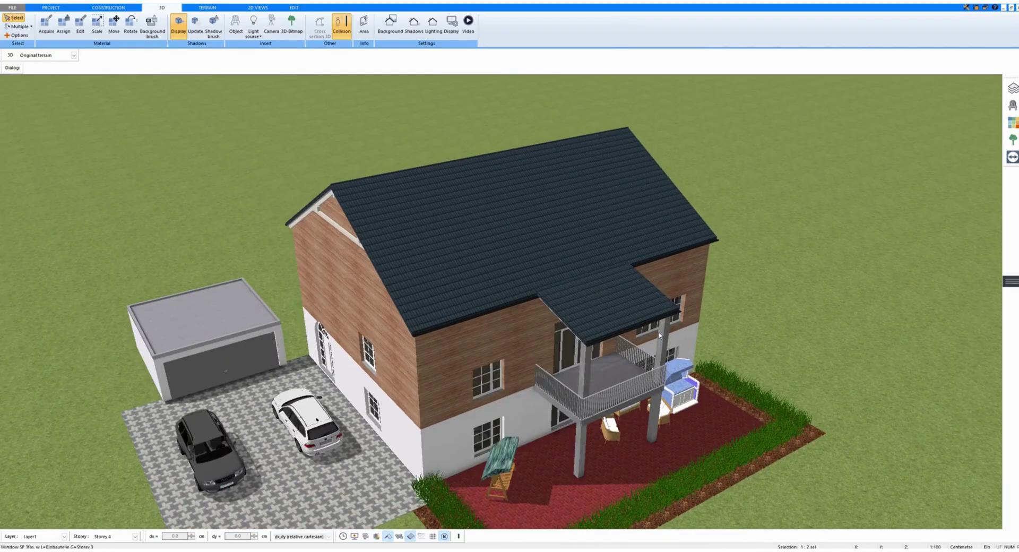
scroll(682, 384, "up", 3)
scroll(681, 385, "down", 1)
middle_click_drag(686, 384, 658, 388)
mouse_move(659, 391)
left_mouse_down()
mouse_move(618, 394)
mouse_move(654, 393)
left_mouse_up()
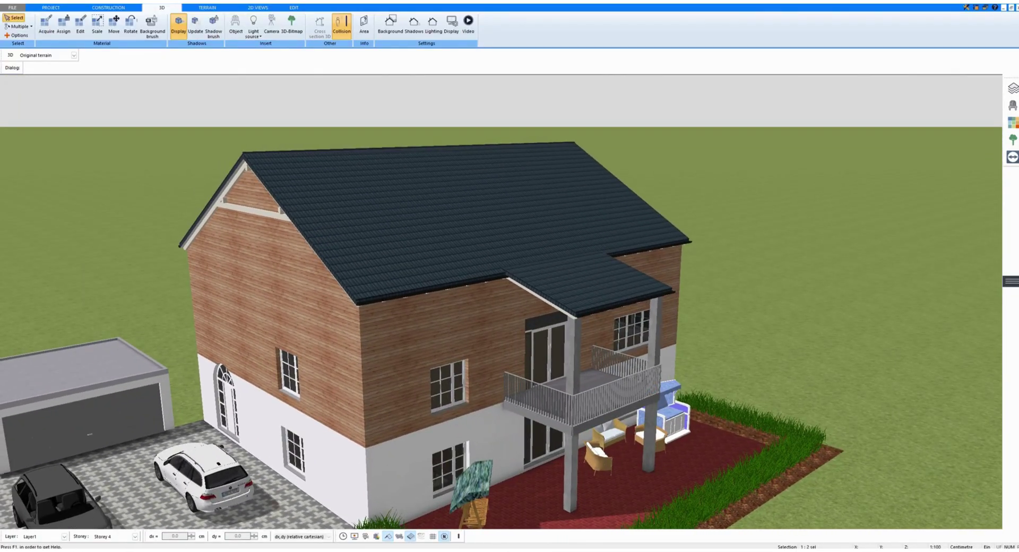